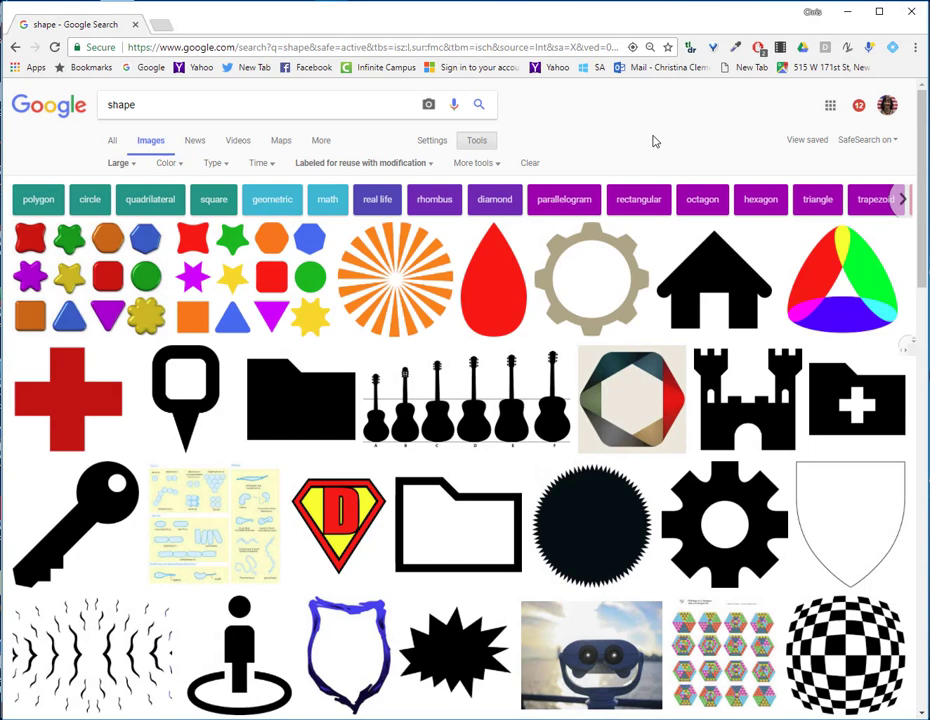
Filter the shape image results to transparent images and open the preview of the orange sunburst
{"action": "left_click", "coordinate": [169, 168]}
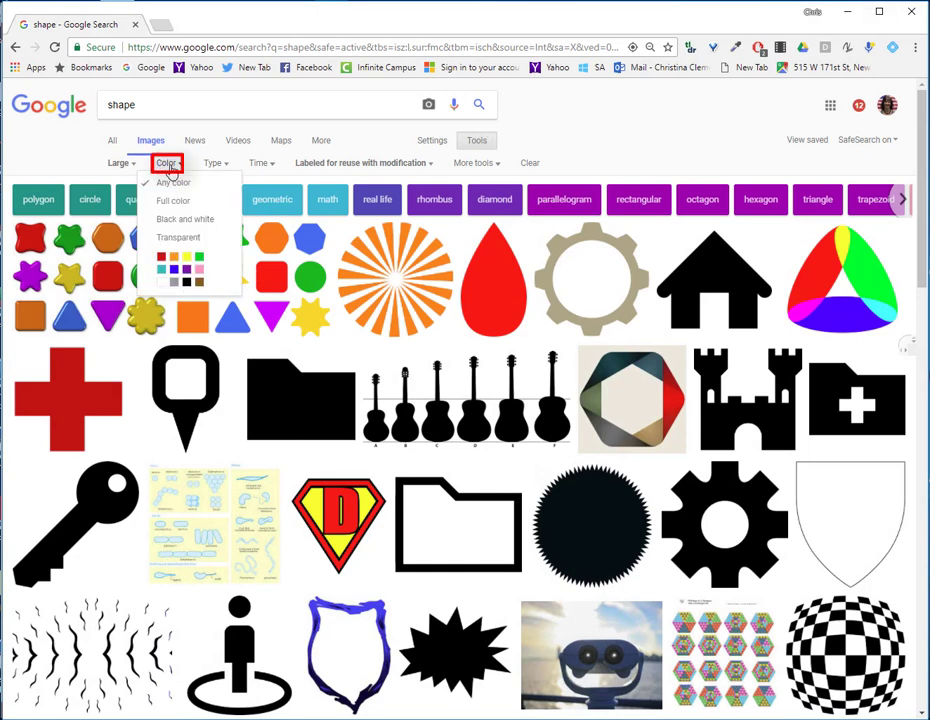
{"action": "left_click", "coordinate": [183, 237]}
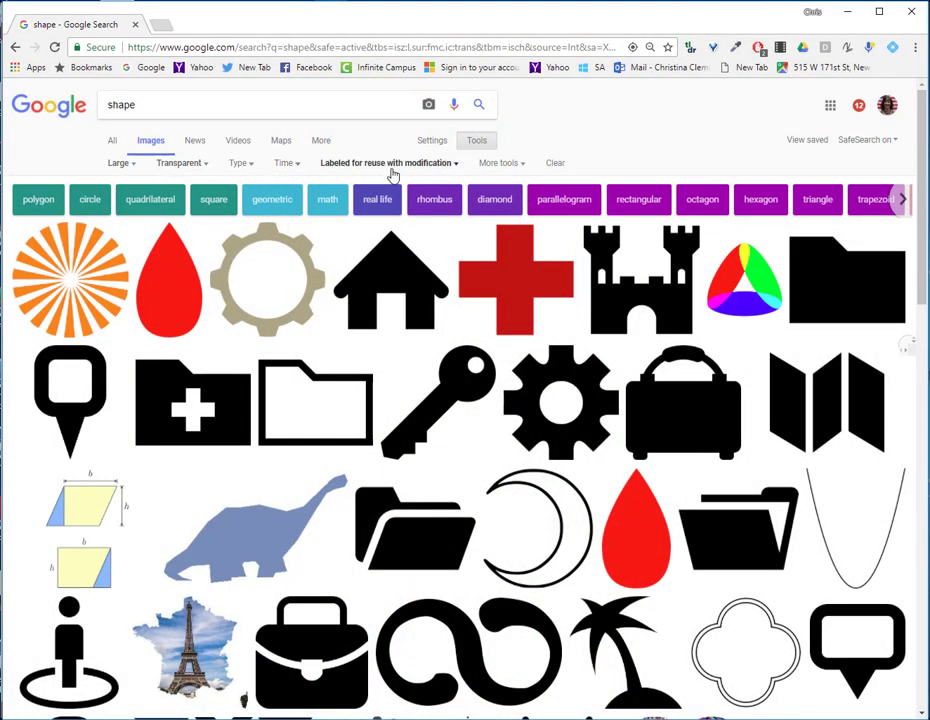
{"action": "left_click", "coordinate": [87, 270]}
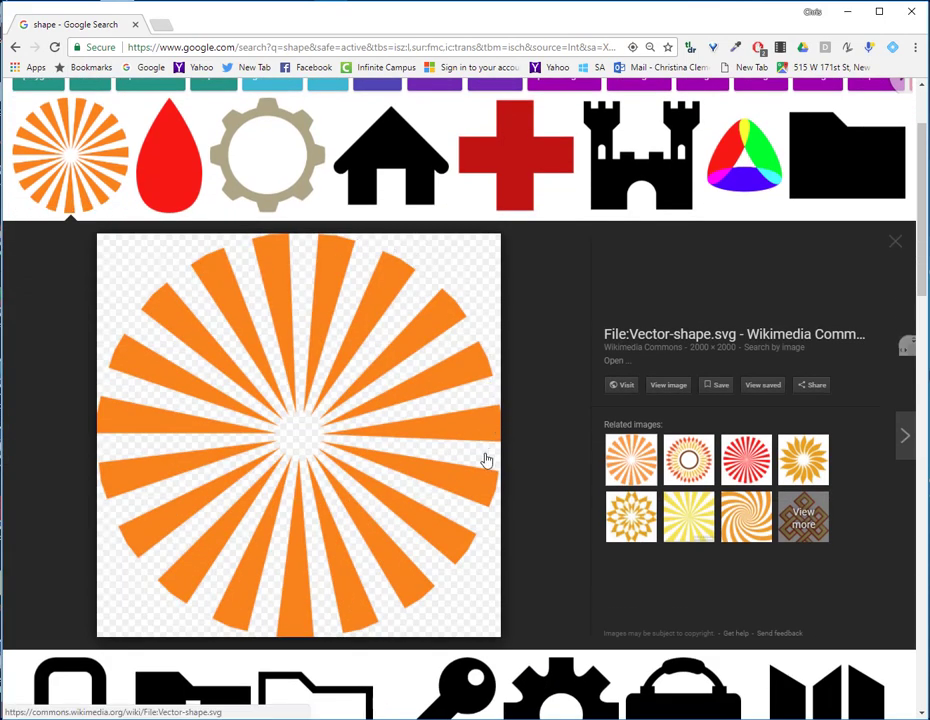
Save the orange sunburst image as shape in the images folder under computer design > image portfolio
{"action": "right_click", "coordinate": [288, 310]}
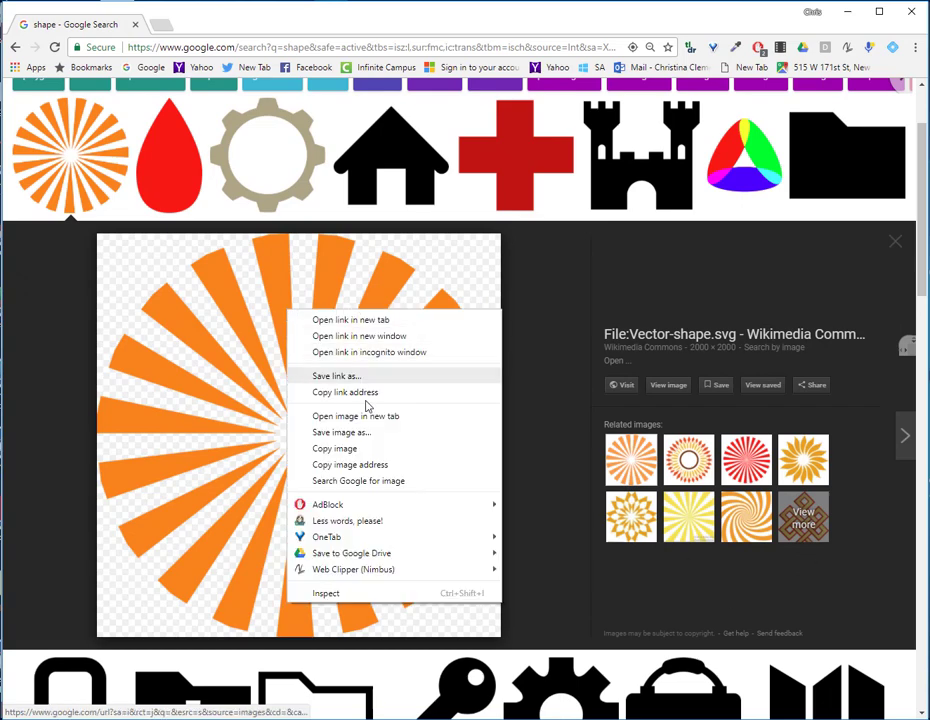
{"action": "left_click", "coordinate": [365, 436]}
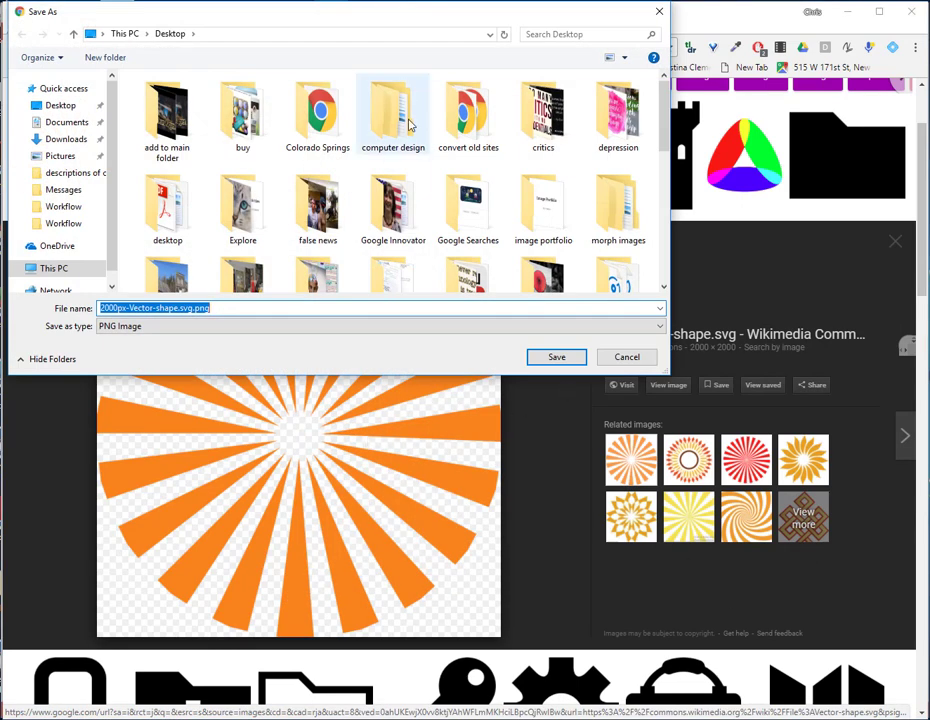
{"action": "double_click", "coordinate": [393, 104]}
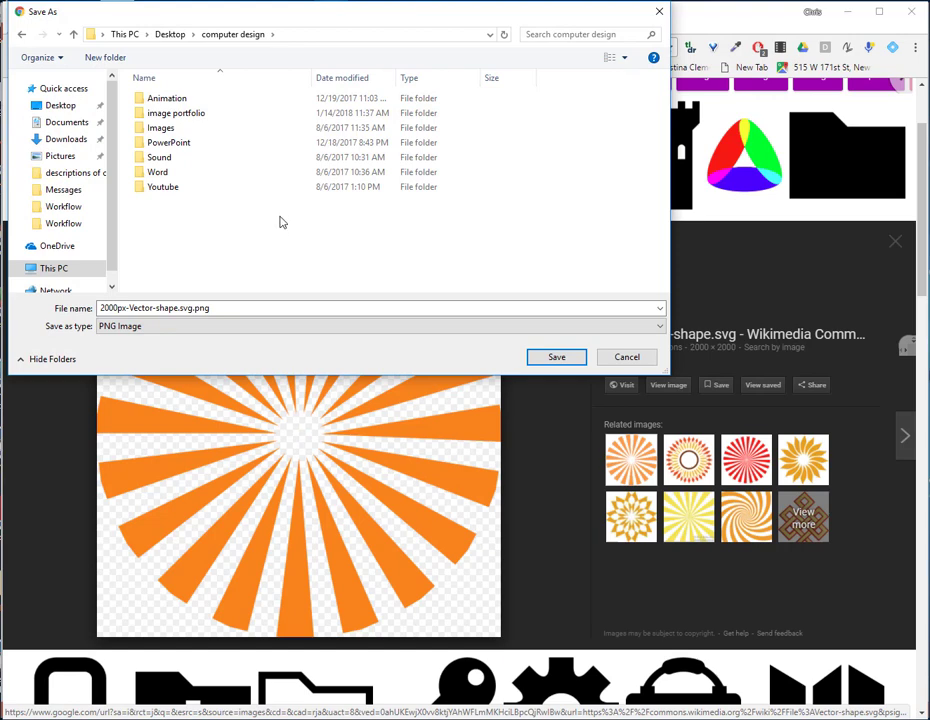
{"action": "double_click", "coordinate": [175, 115]}
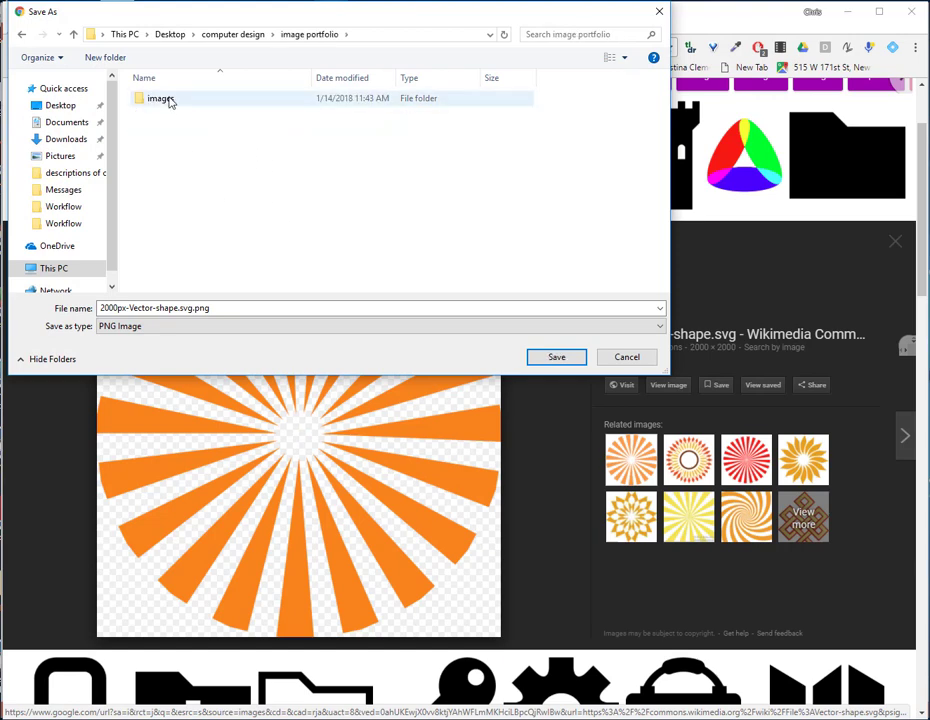
{"action": "double_click", "coordinate": [168, 100]}
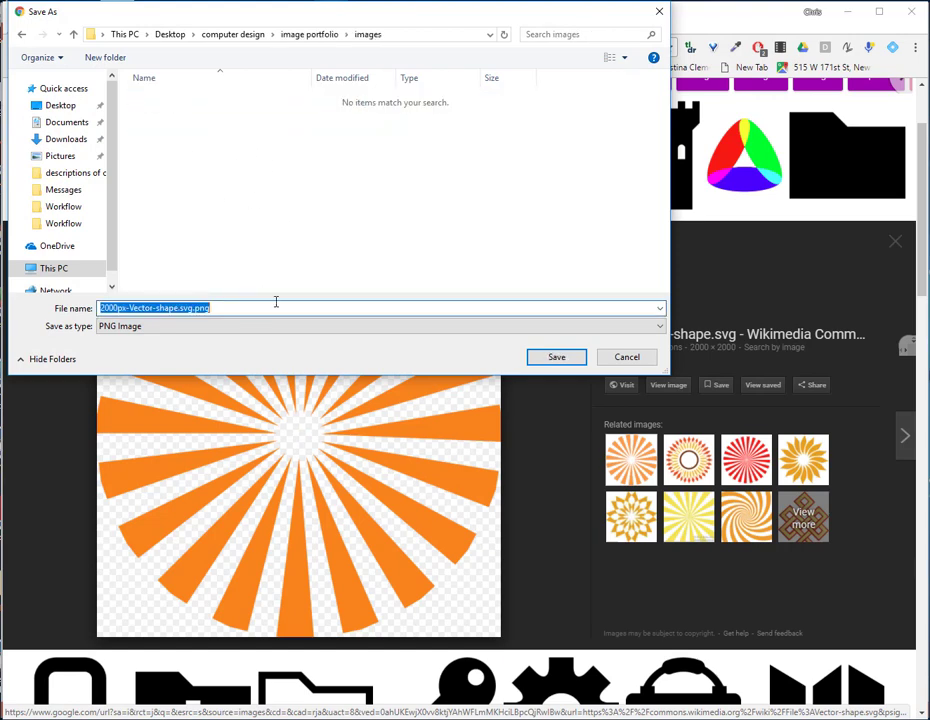
{"action": "type", "text": "shape"}
{"action": "key", "text": "Return"}
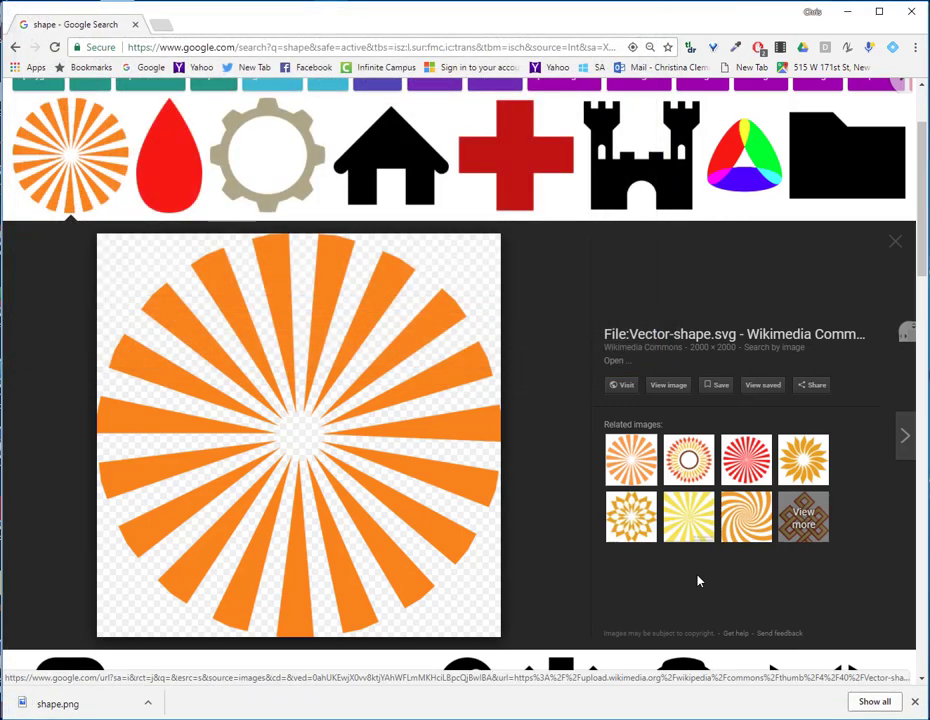
Copy the author Vectorportal from the sunburst's source page and, in PowerPoint, paste it over the first placeholder line on the Special Thanks slide
{"action": "left_click", "coordinate": [620, 385]}
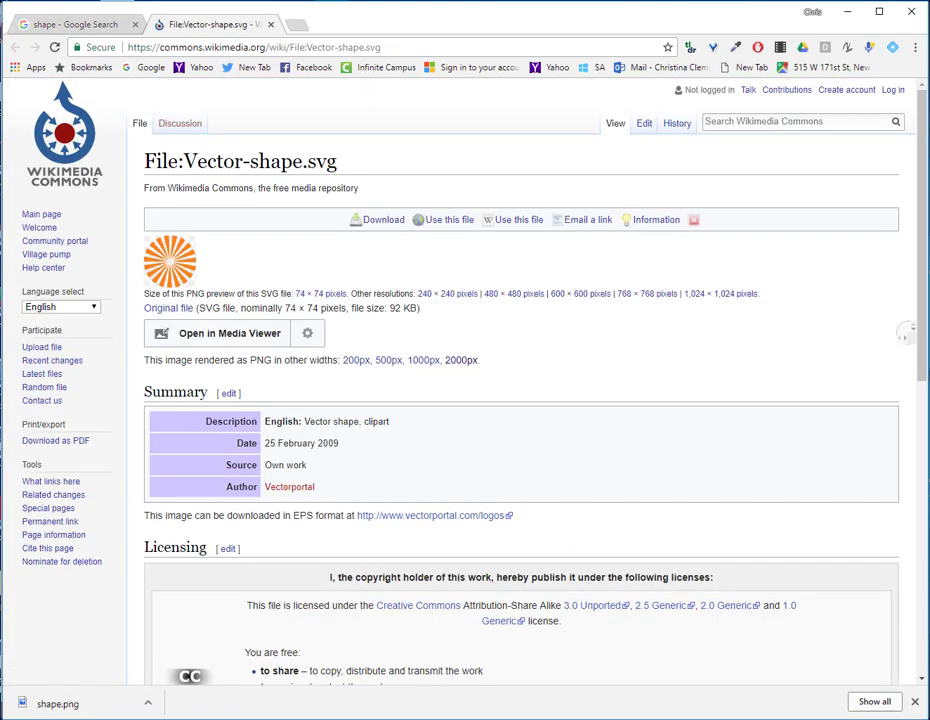
{"action": "left_click_drag", "start_coordinate": [317, 488], "coordinate": [279, 487]}
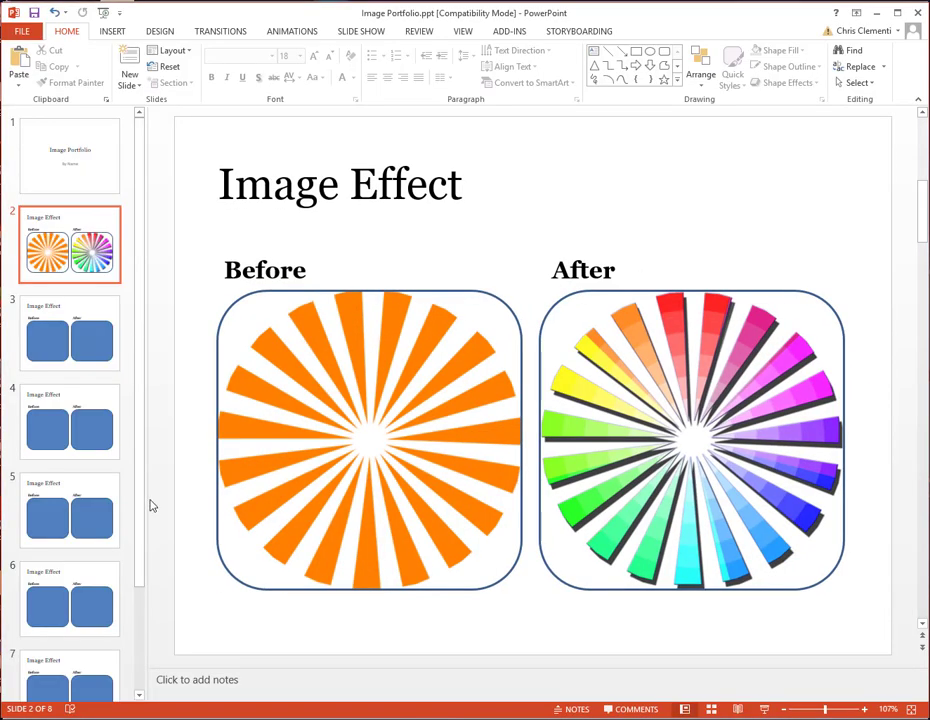
{"action": "scroll", "coordinate": [110, 492], "scroll_direction": "down", "scroll_amount": 1}
{"action": "scroll", "coordinate": [110, 492], "scroll_direction": "down", "scroll_amount": 3}
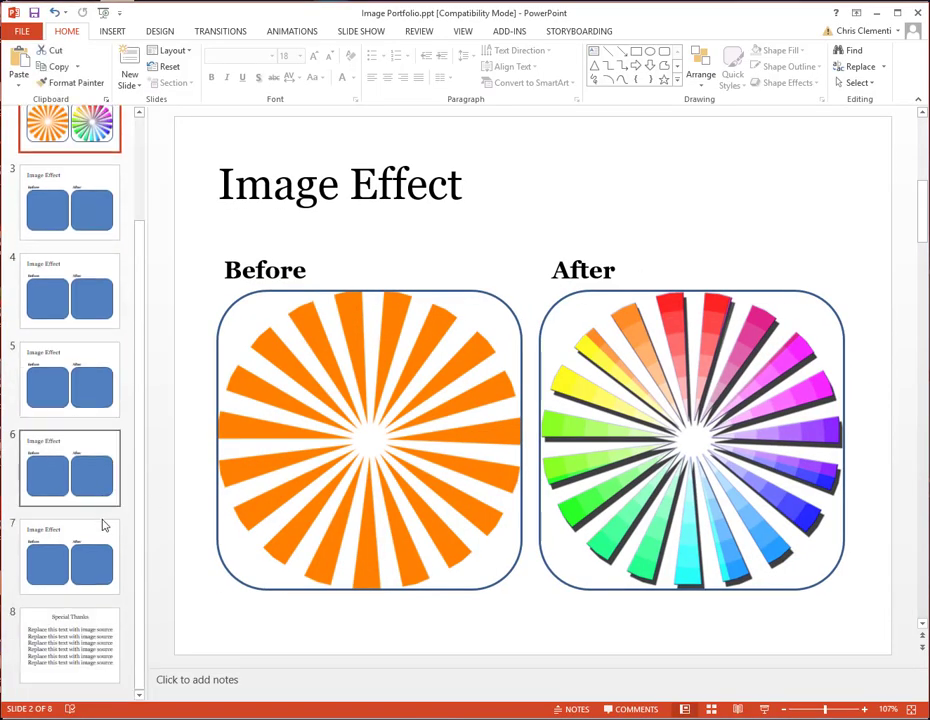
{"action": "left_click", "coordinate": [56, 650]}
{"action": "left_click", "coordinate": [227, 270]}
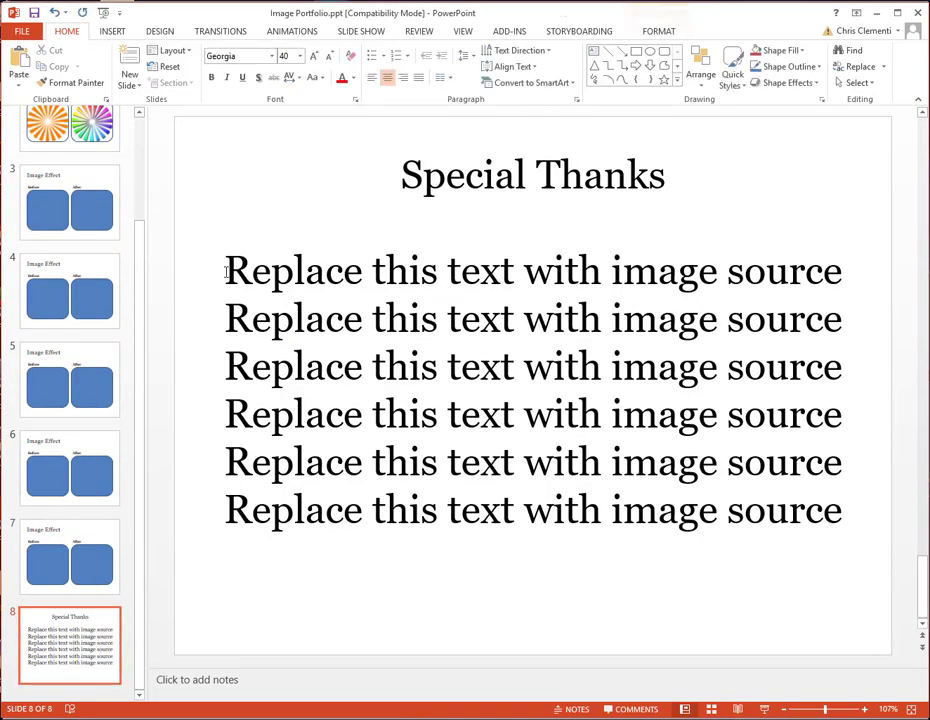
{"action": "left_click_drag", "start_coordinate": [227, 270], "coordinate": [770, 262]}
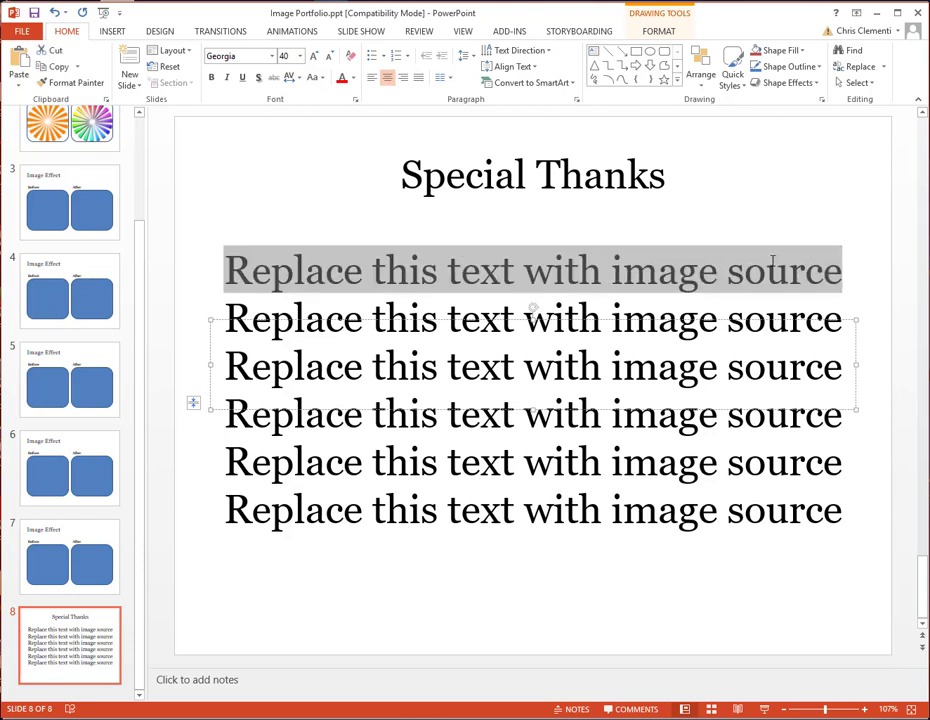
{"action": "right_click", "coordinate": [353, 279]}
{"action": "left_click", "coordinate": [423, 338]}
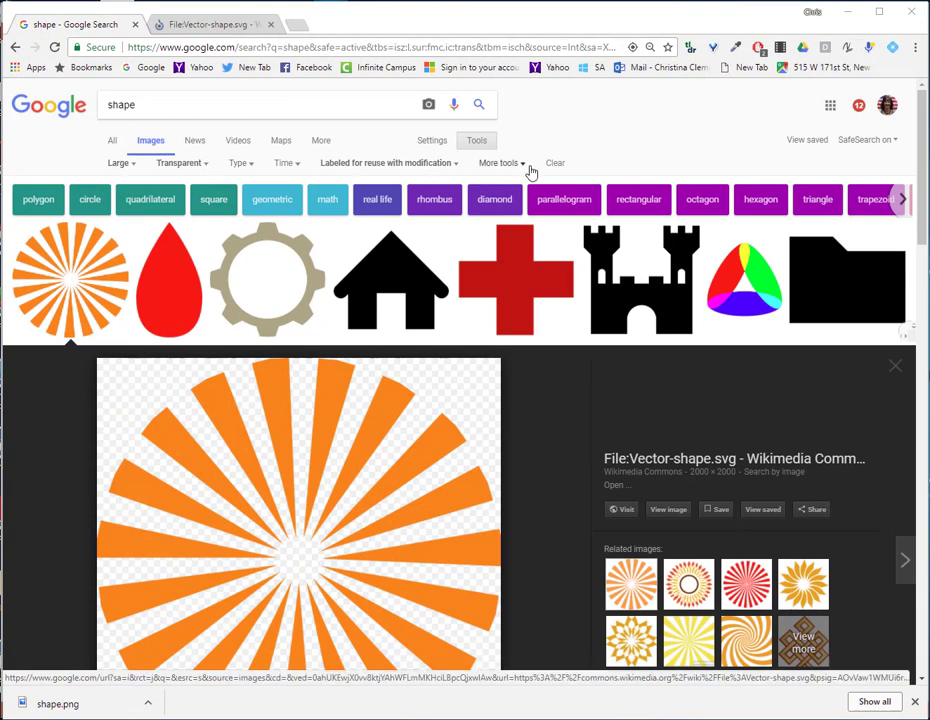
Back in Chrome, search Google Images for "color wheel" and open the preview of the wheel with shaded rings from Good Free Photos
{"action": "left_click_drag", "start_coordinate": [174, 106], "coordinate": [60, 104]}
{"action": "type", "text": "co"}
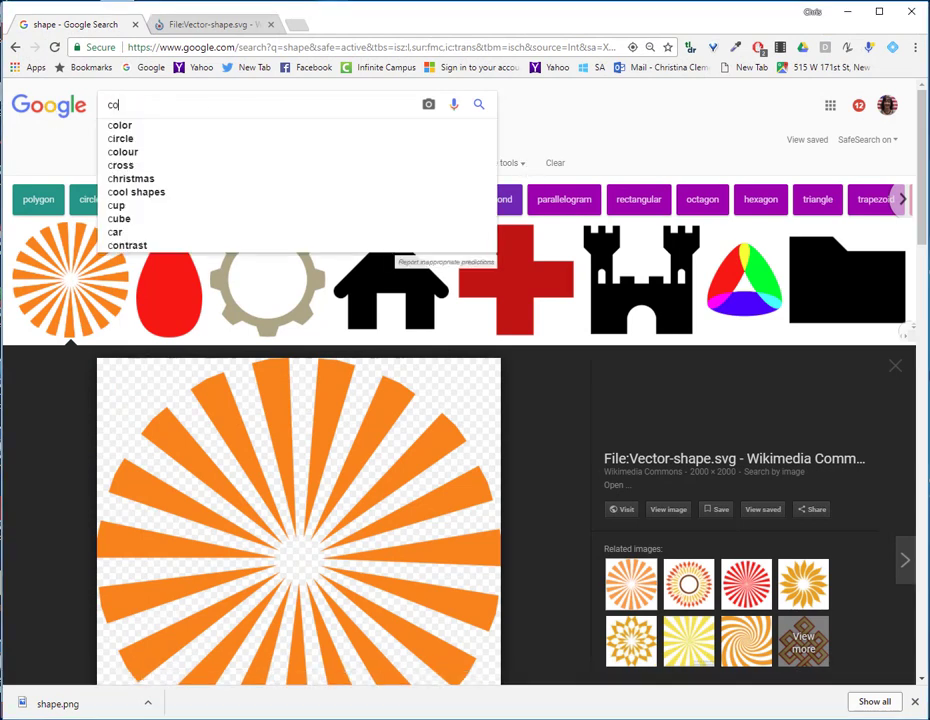
{"action": "type", "text": "lor wheel"}
{"action": "key", "text": "Return"}
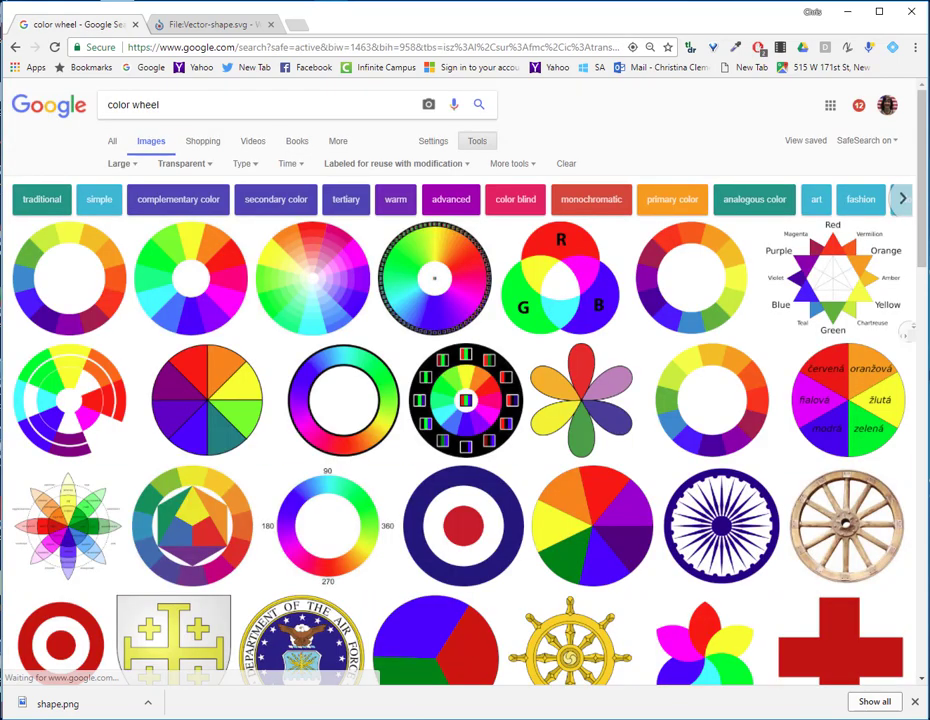
{"action": "left_click", "coordinate": [326, 285]}
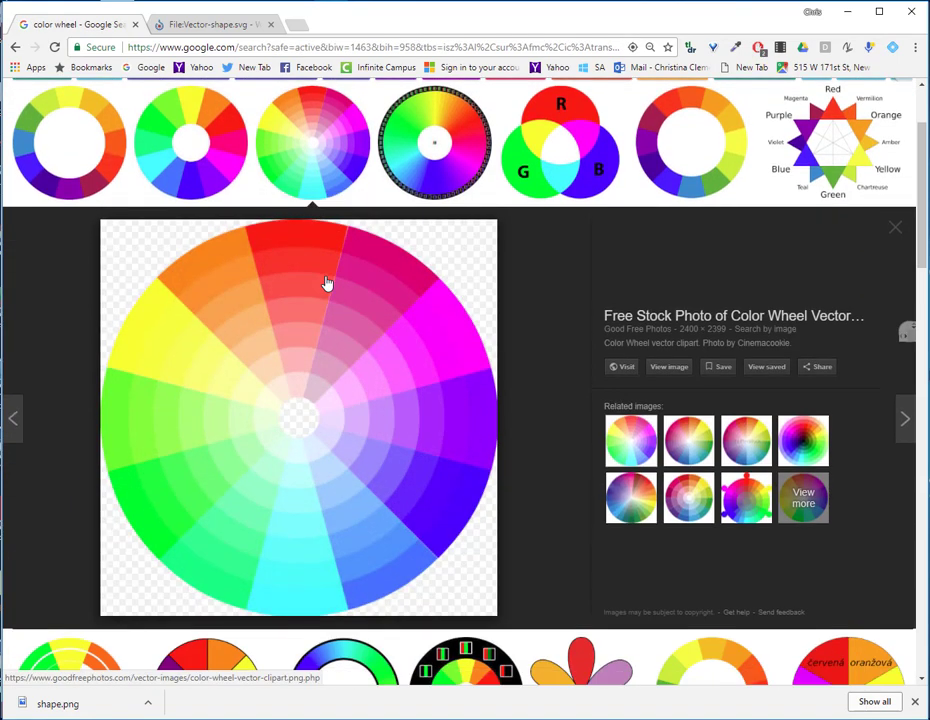
Save the previewed color wheel image as color wheel in the image portfolio's images folder
{"action": "right_click", "coordinate": [280, 365]}
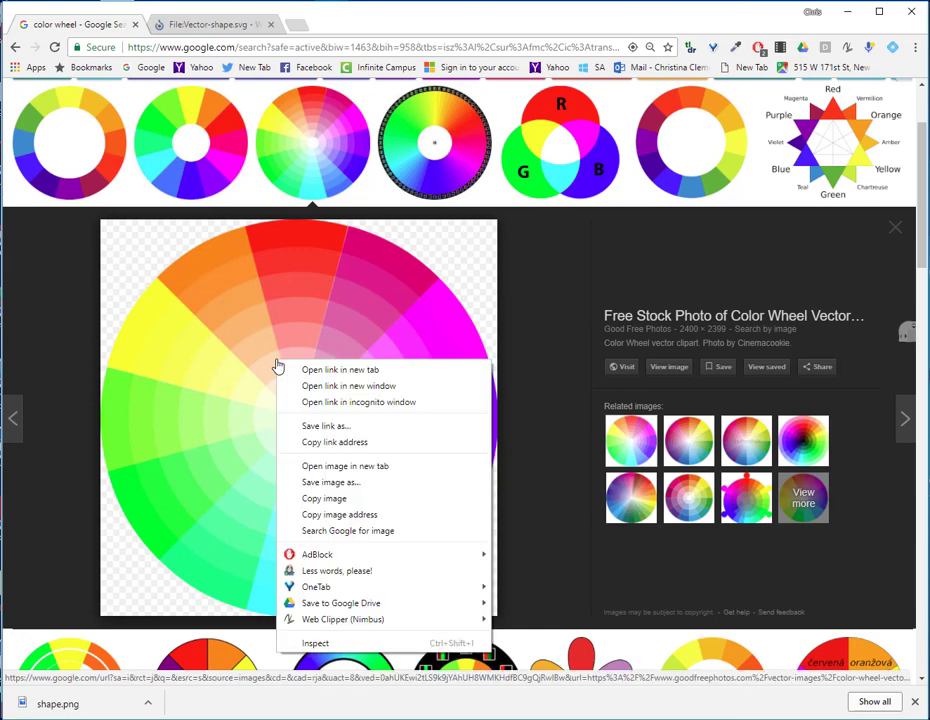
{"action": "left_click", "coordinate": [333, 483]}
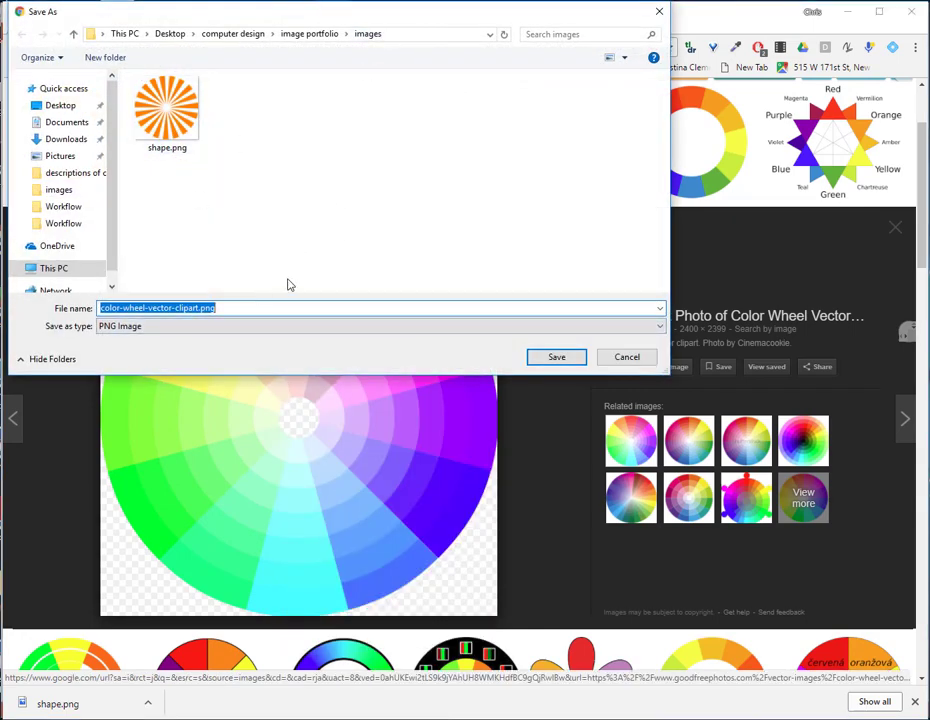
{"action": "type", "text": "color wheel"}
{"action": "key", "text": "Return"}
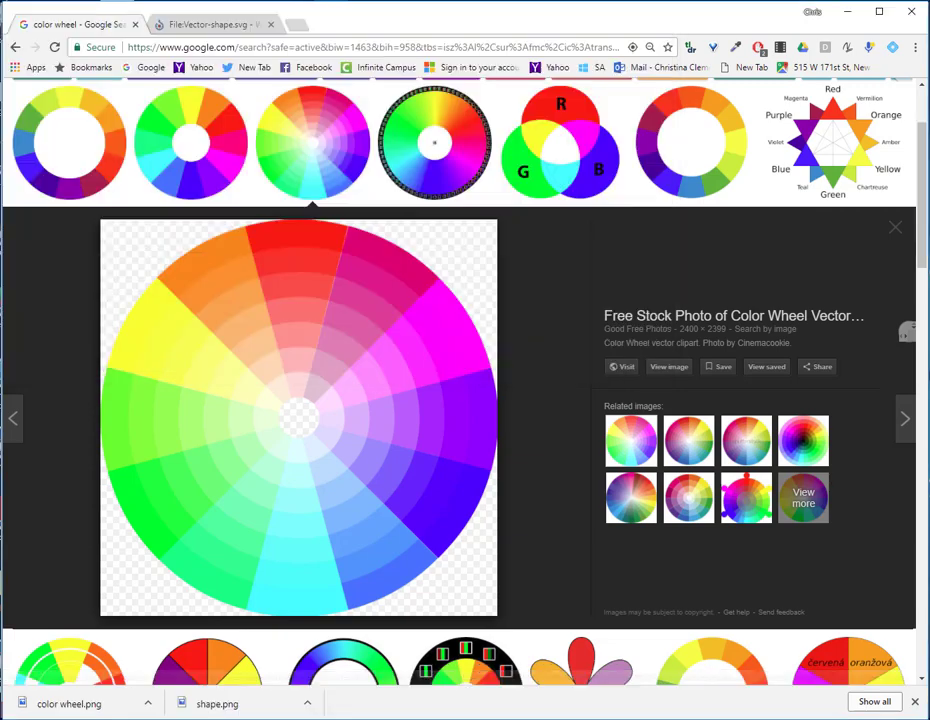
Switch to Photoshop and open both color wheel.png and shape.png from the image portfolio's images folder
{"action": "left_click", "coordinate": [450, 717]}
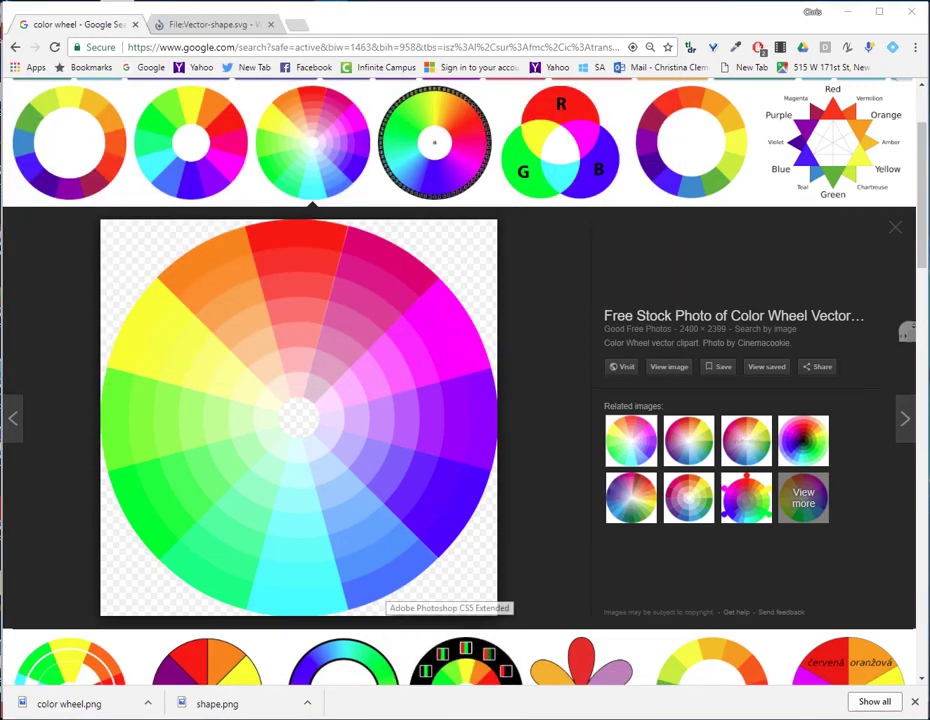
{"action": "left_click", "coordinate": [17, 29]}
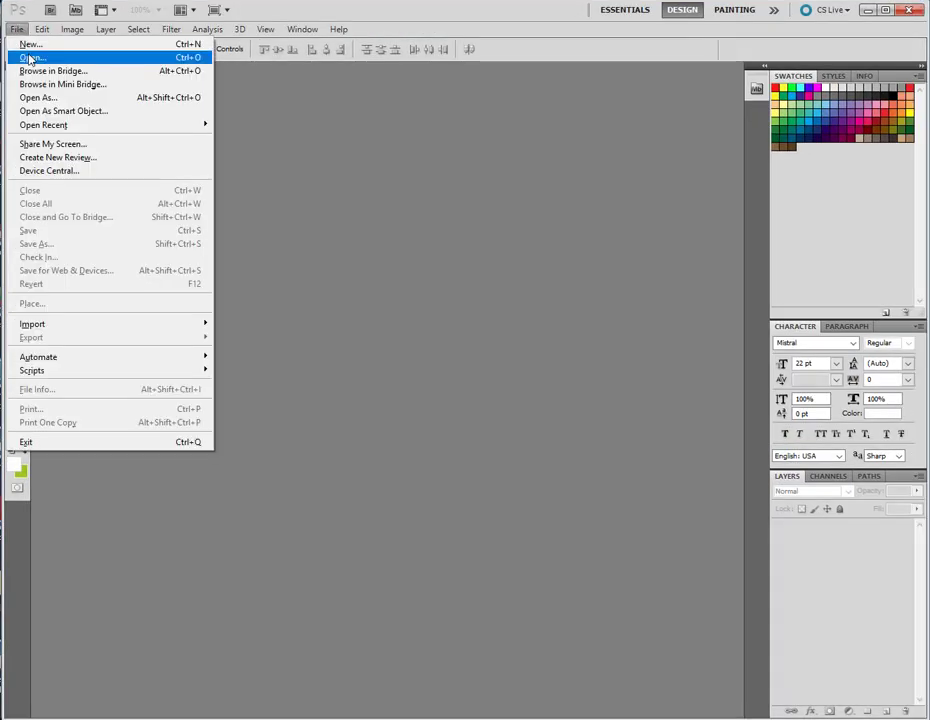
{"action": "left_click", "coordinate": [30, 56]}
{"action": "double_click", "coordinate": [594, 211]}
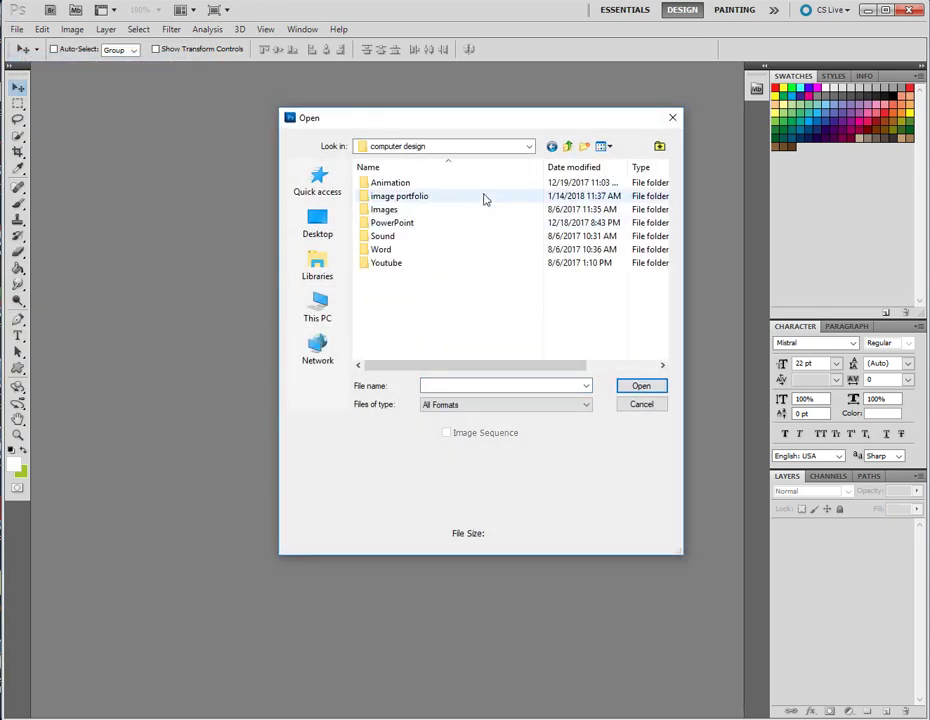
{"action": "double_click", "coordinate": [428, 199]}
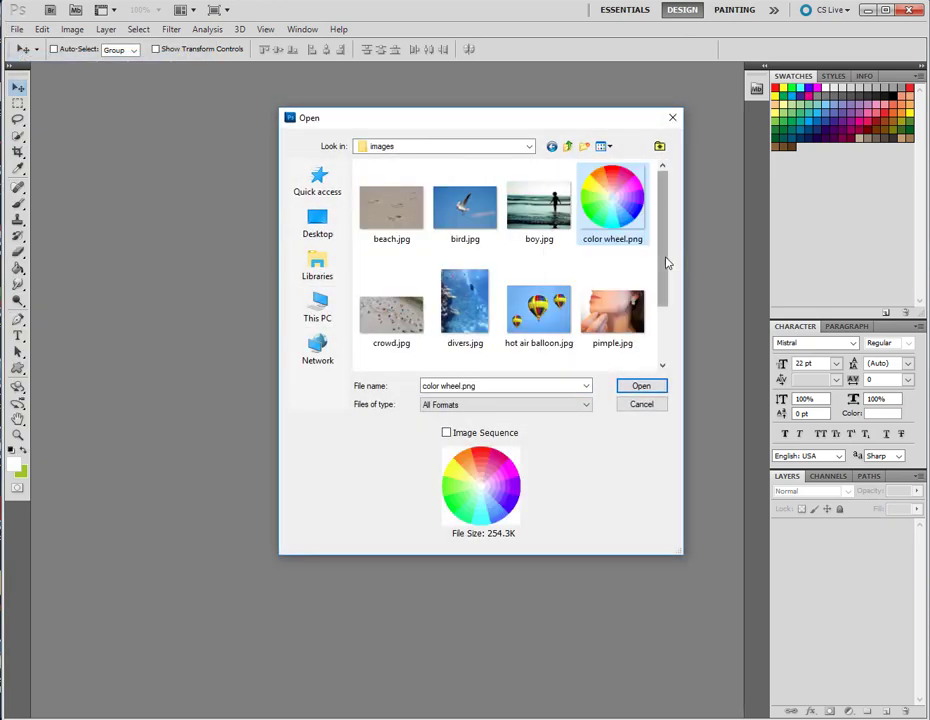
{"action": "left_click_drag", "start_coordinate": [667, 262], "coordinate": [671, 342]}
{"action": "left_click", "coordinate": [465, 330], "text": "ctrl"}
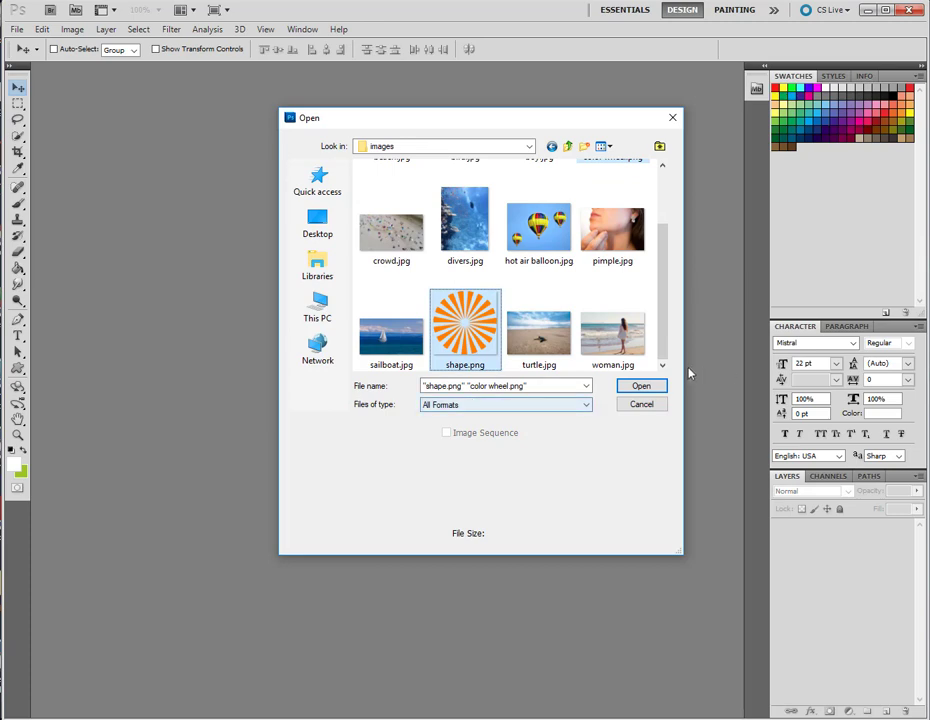
{"action": "left_click", "coordinate": [643, 386]}
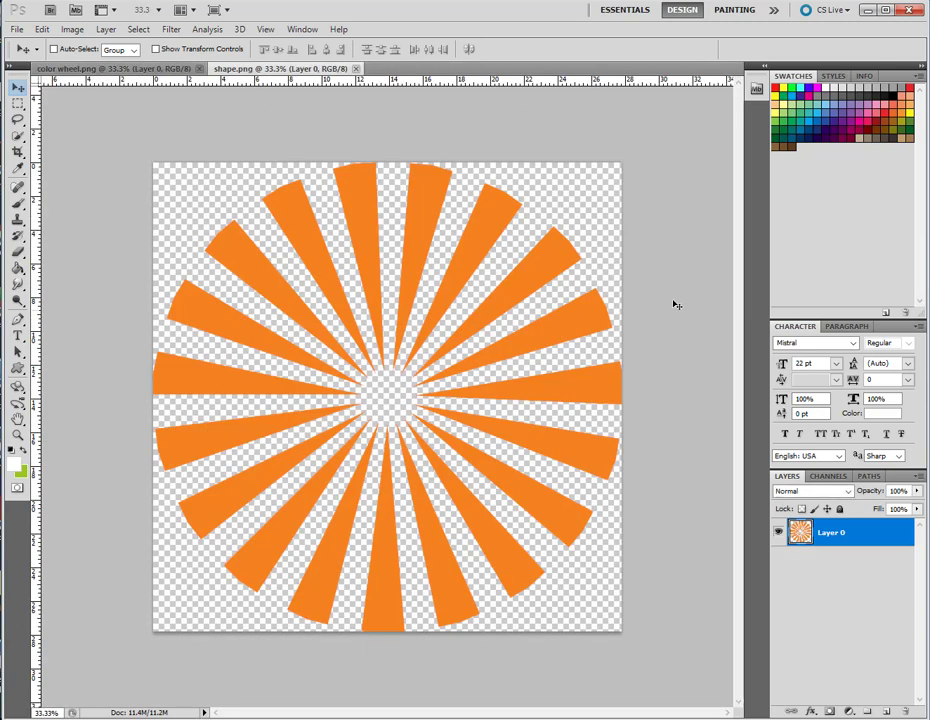
Compare the pixel dimensions of shape.png and color wheel.png in Image Size, leaving shape.png as the active document
{"action": "left_click", "coordinate": [108, 69]}
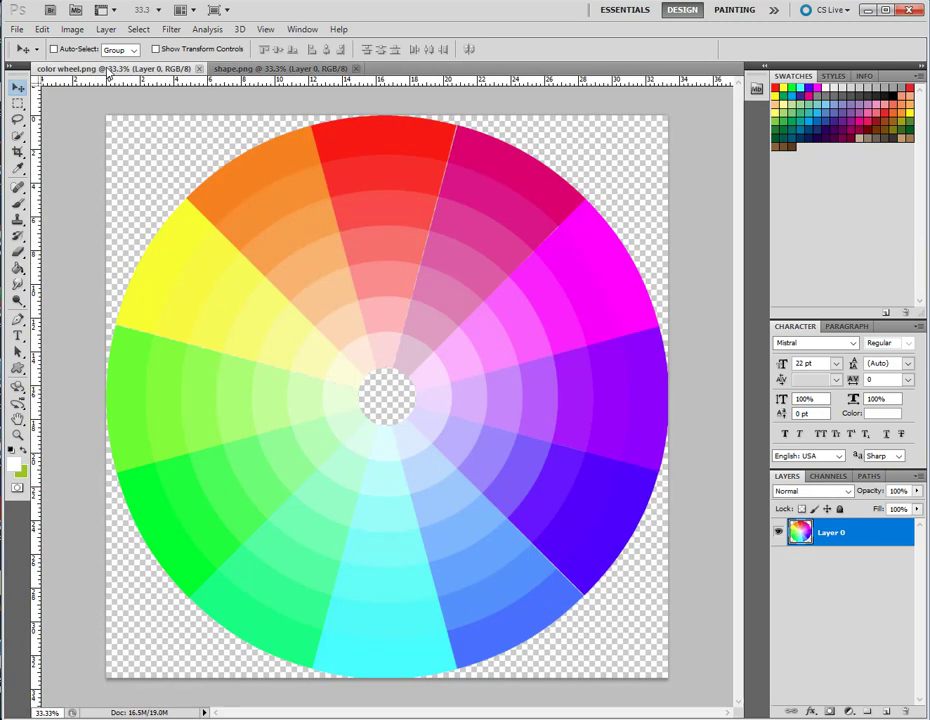
{"action": "left_click", "coordinate": [226, 68]}
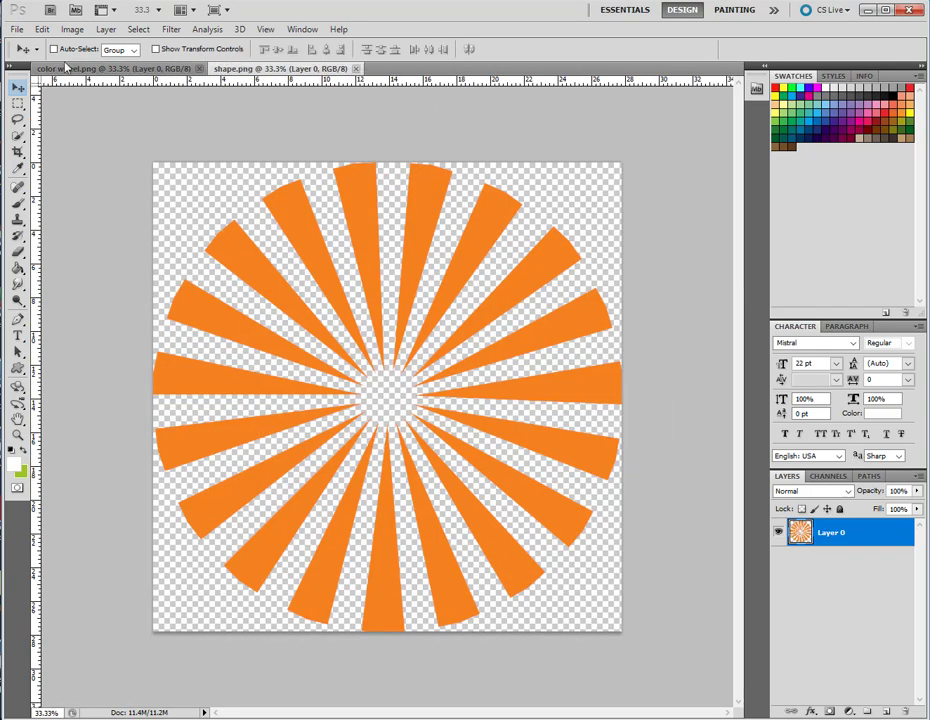
{"action": "left_click", "coordinate": [72, 29]}
{"action": "left_click", "coordinate": [97, 132]}
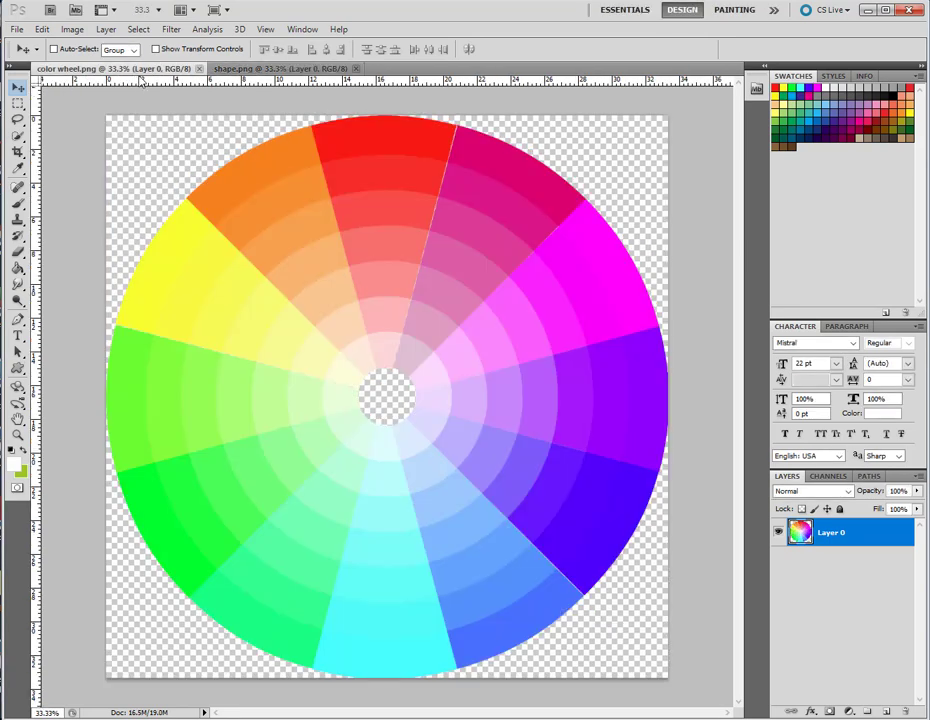
{"action": "left_click", "coordinate": [71, 29]}
{"action": "left_click", "coordinate": [98, 130]}
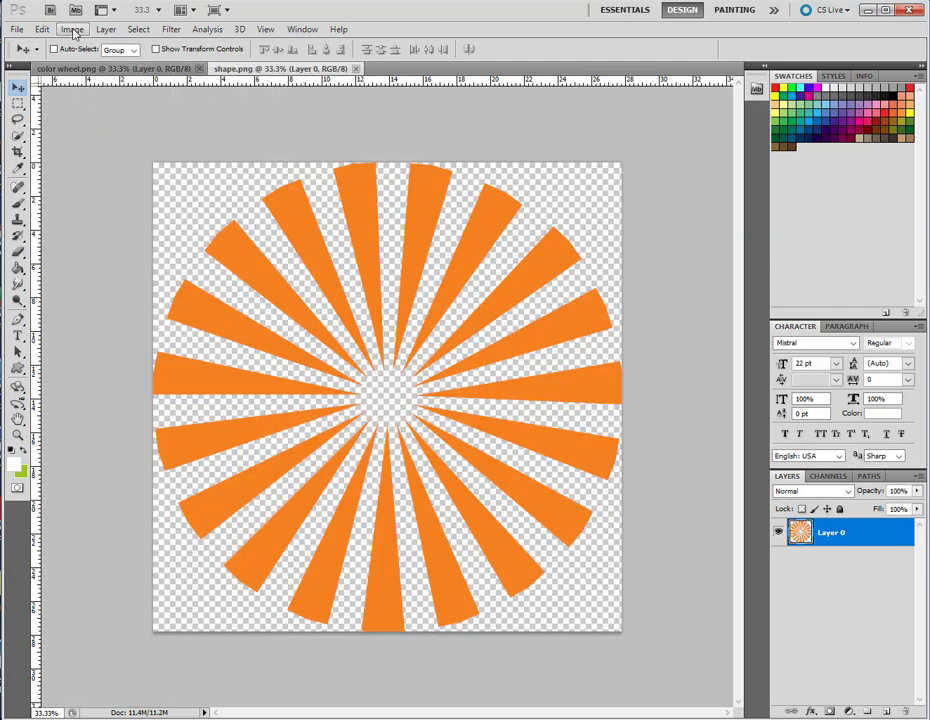
{"action": "left_click", "coordinate": [72, 29]}
{"action": "left_click", "coordinate": [95, 130]}
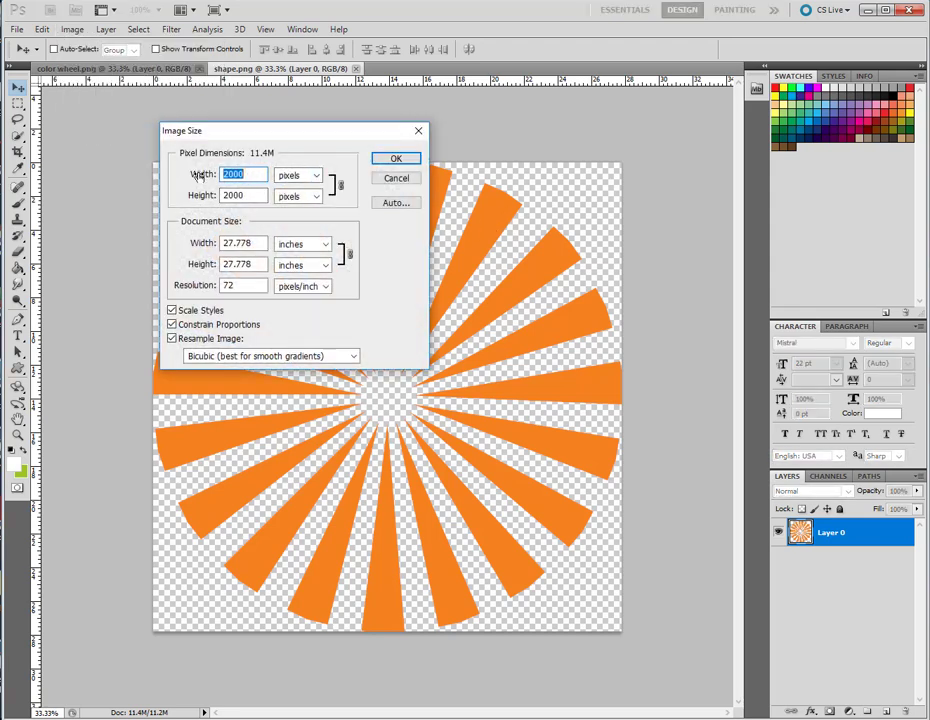
{"action": "left_click", "coordinate": [390, 180]}
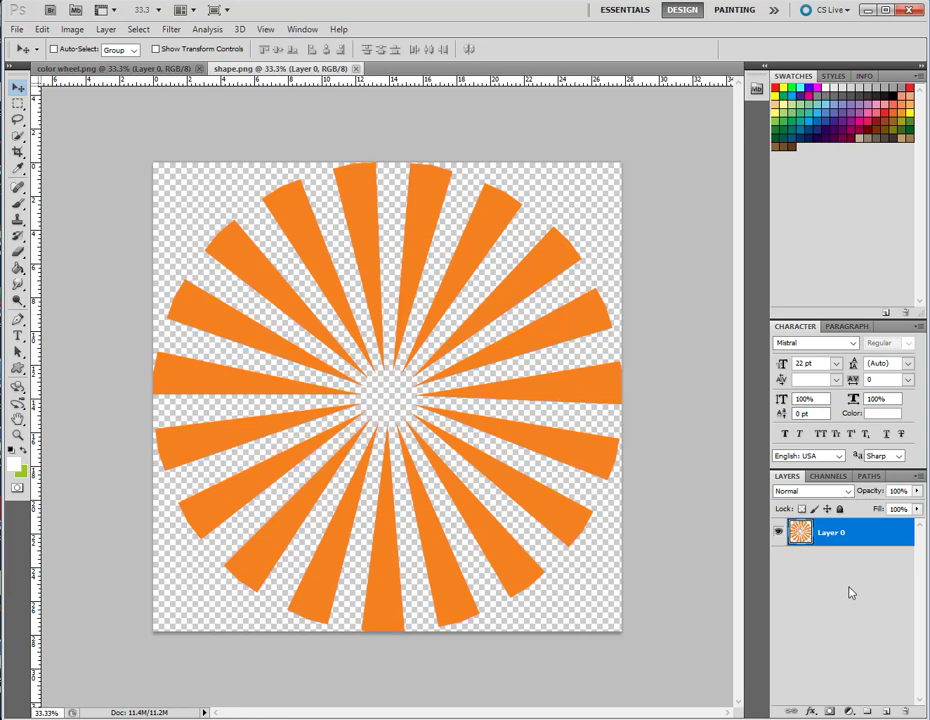
{"action": "left_click", "coordinate": [297, 32]}
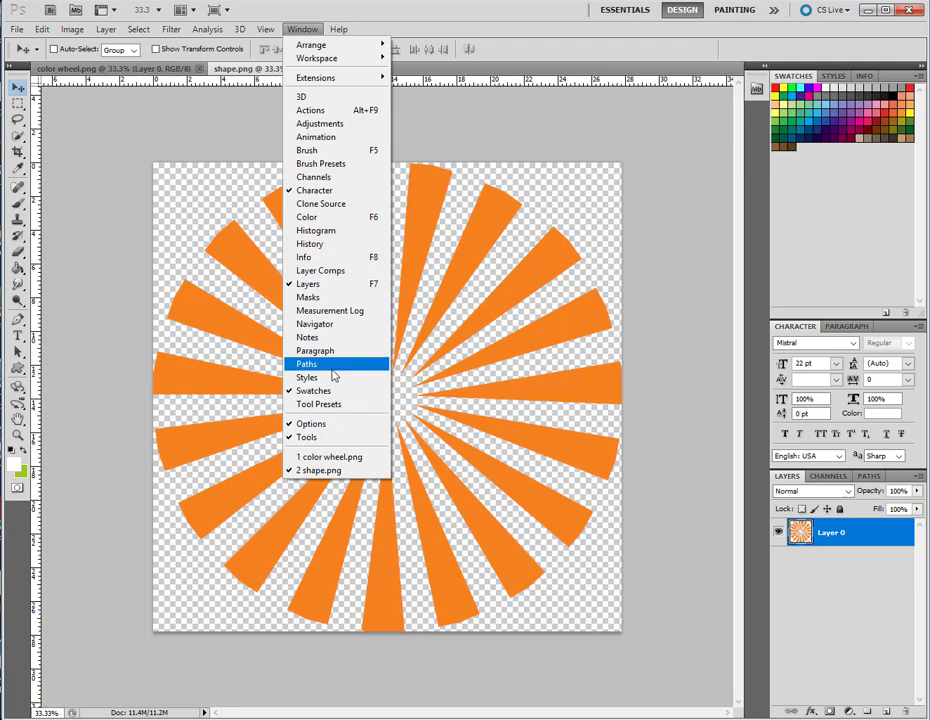
{"action": "left_click", "coordinate": [333, 287]}
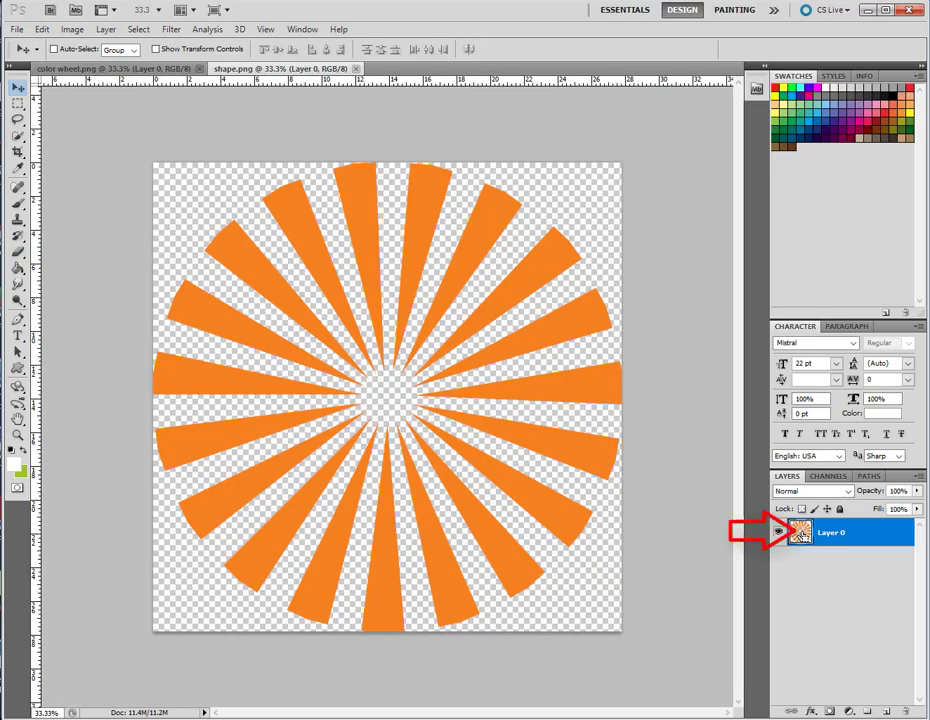
Load the sunburst layer's outline as a selection and move the selection onto color wheel.png, centred over the wheel
{"action": "left_click", "coordinate": [800, 535], "text": "ctrl"}
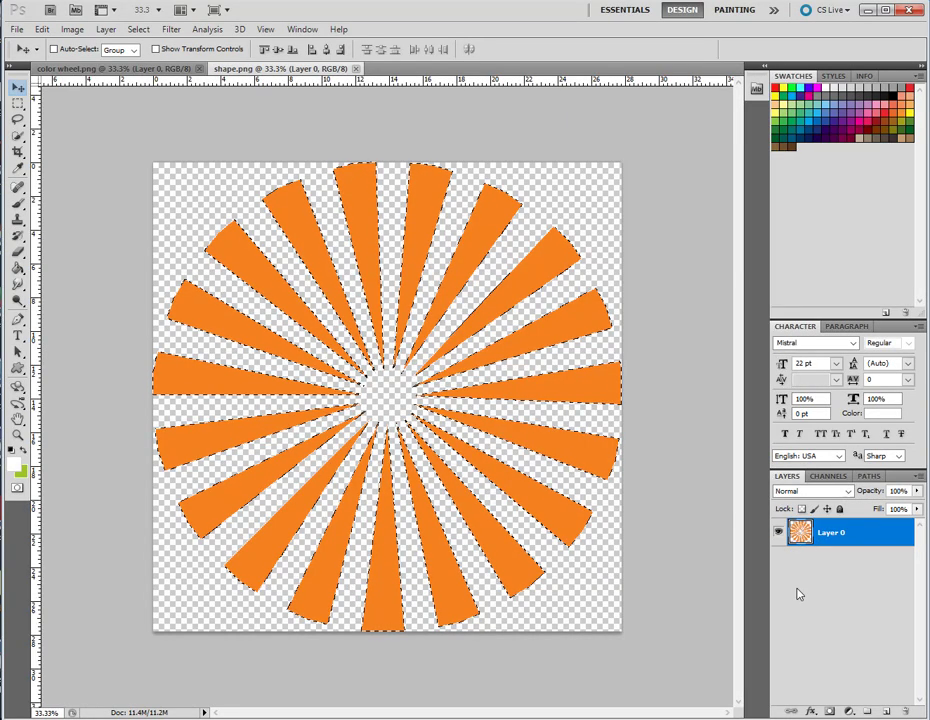
{"action": "key", "text": "m"}
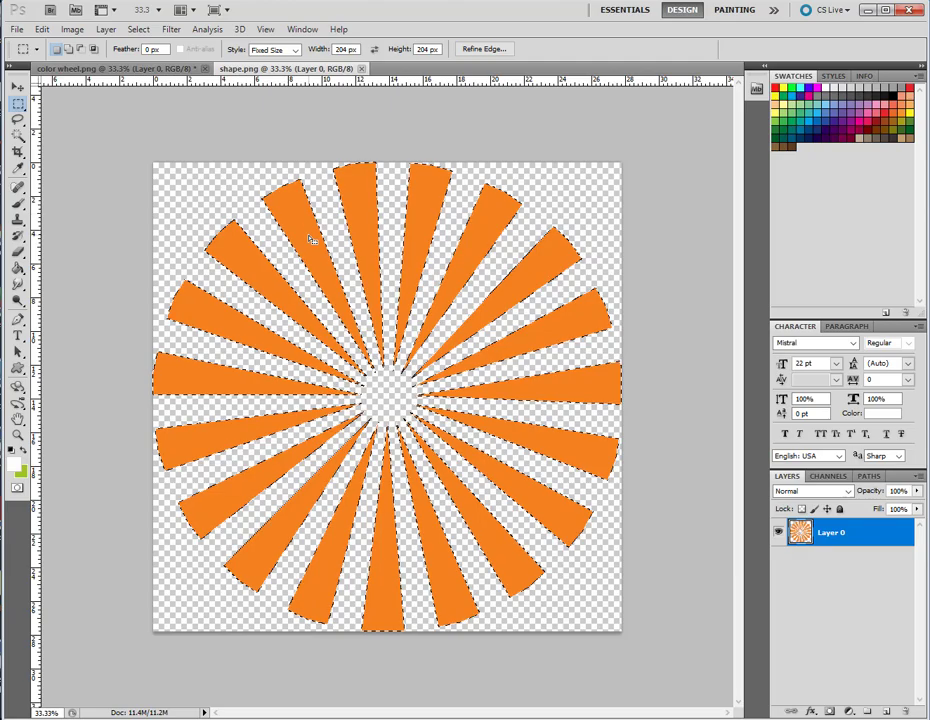
{"action": "left_click_drag", "start_coordinate": [313, 241], "coordinate": [150, 72]}
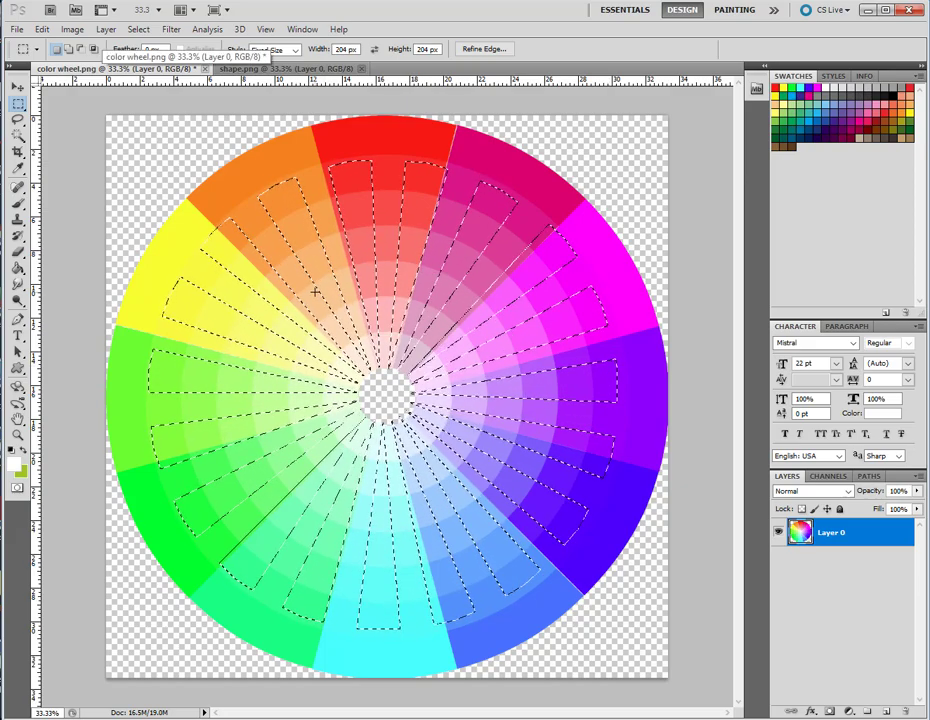
Copy the selected part of the color wheel and paste it into a new transparent 2000 x 2000 pixel document
{"action": "left_click", "coordinate": [42, 29]}
{"action": "left_click", "coordinate": [60, 126]}
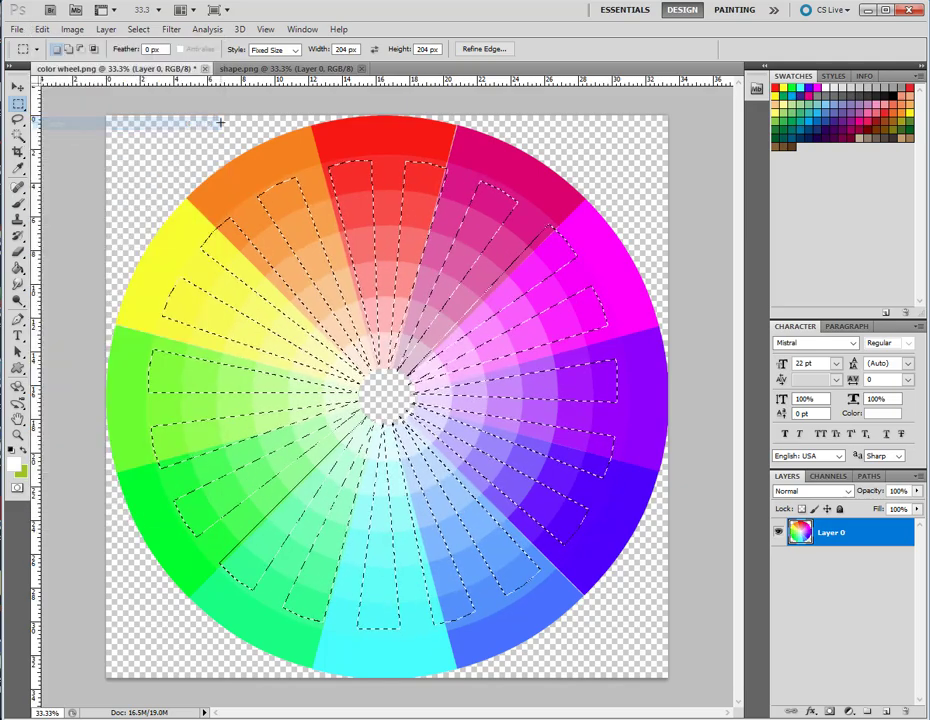
{"action": "left_click", "coordinate": [17, 29]}
{"action": "left_click", "coordinate": [27, 47]}
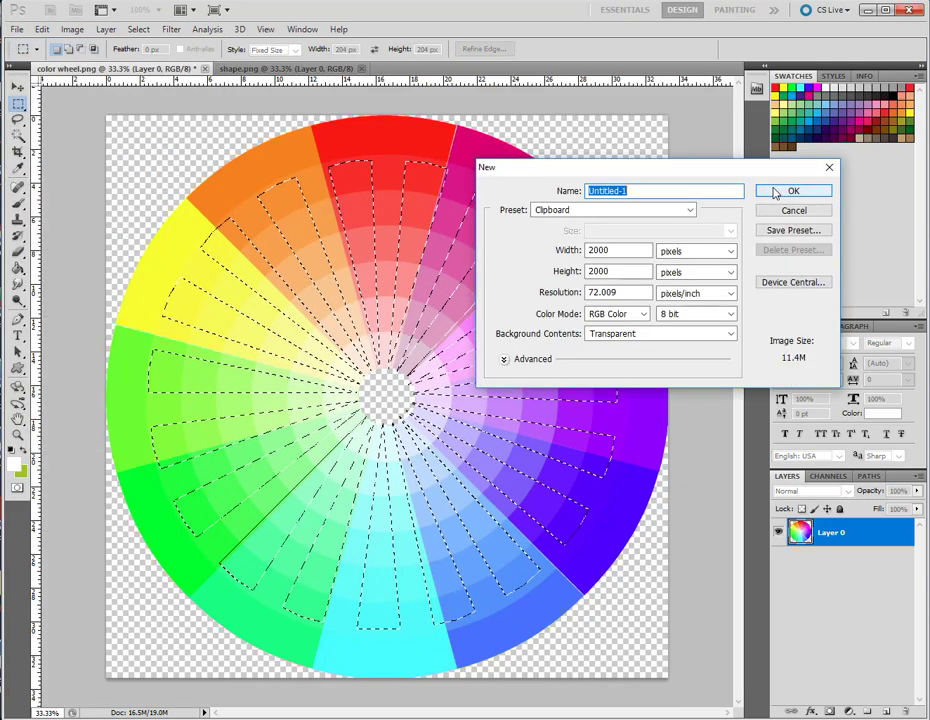
{"action": "left_click", "coordinate": [789, 191]}
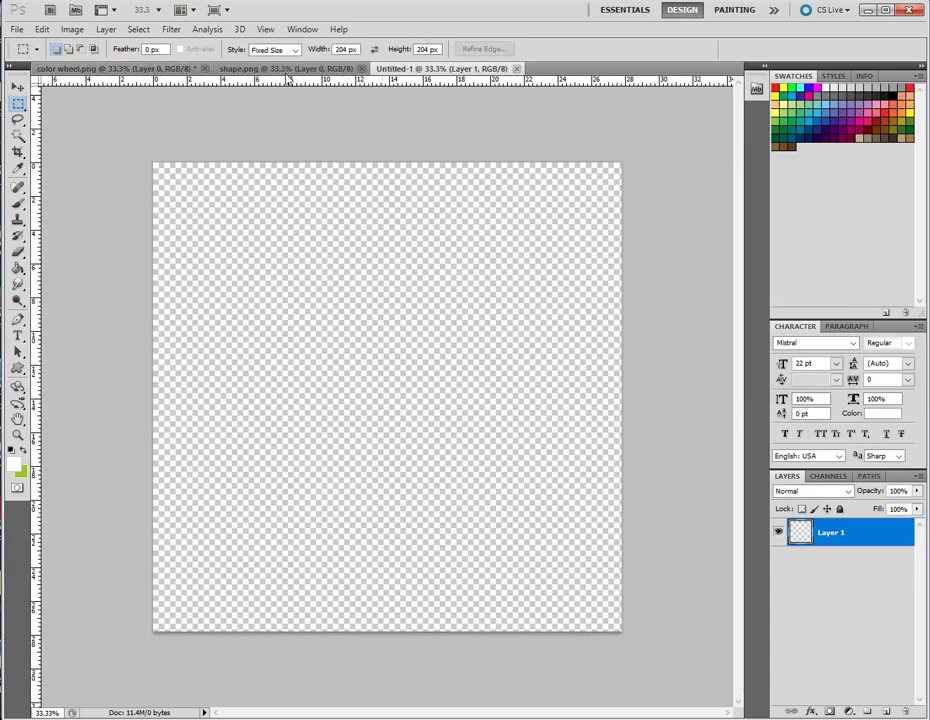
{"action": "left_click", "coordinate": [42, 29]}
{"action": "left_click", "coordinate": [86, 150]}
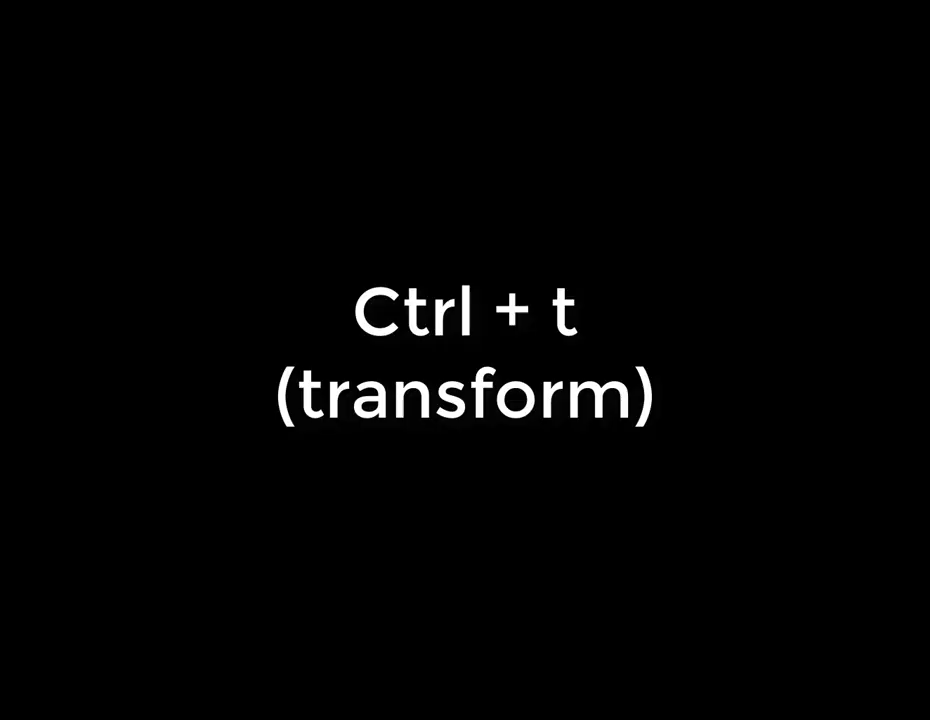
Scale the pasted rainbow sunburst down to about 98.6% and centre it on the canvas
{"action": "key", "text": "ctrl+t"}
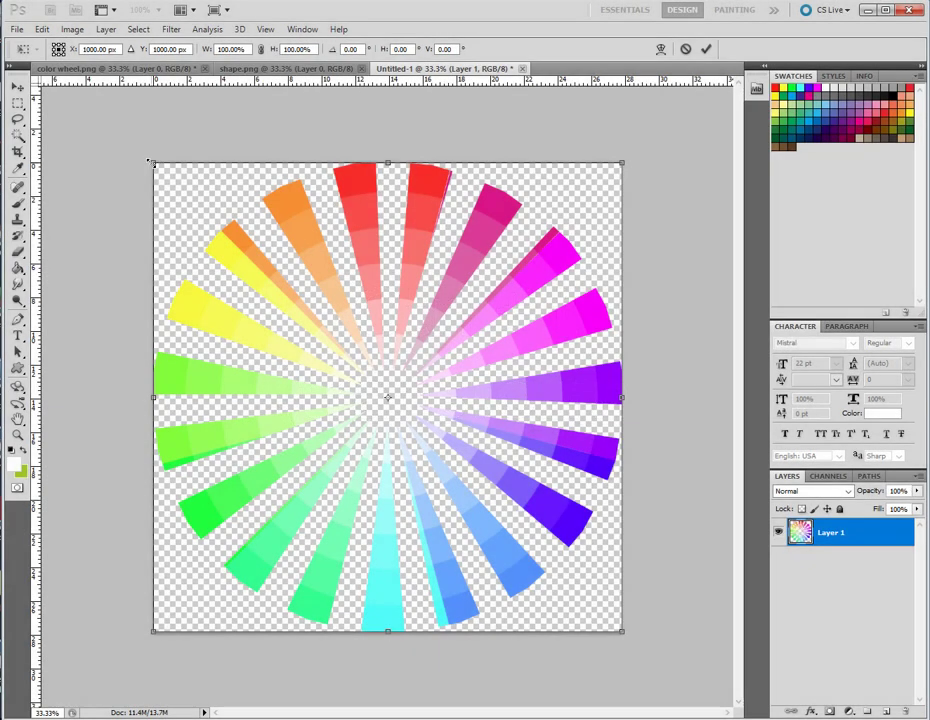
{"action": "left_click_drag", "start_coordinate": [154, 162], "coordinate": [160, 168]}
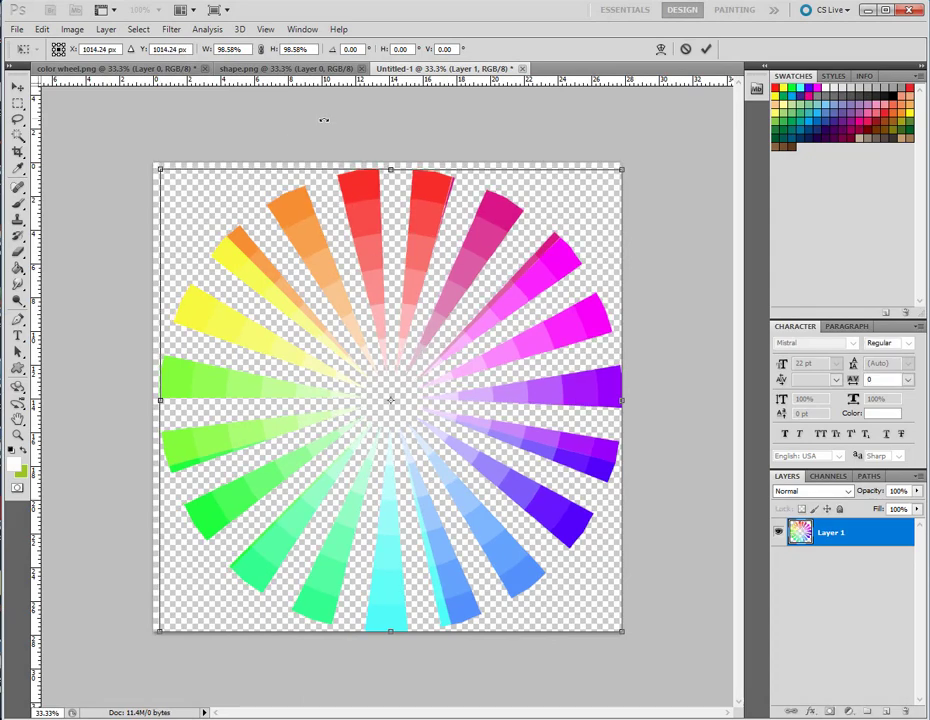
{"action": "key", "text": "Return"}
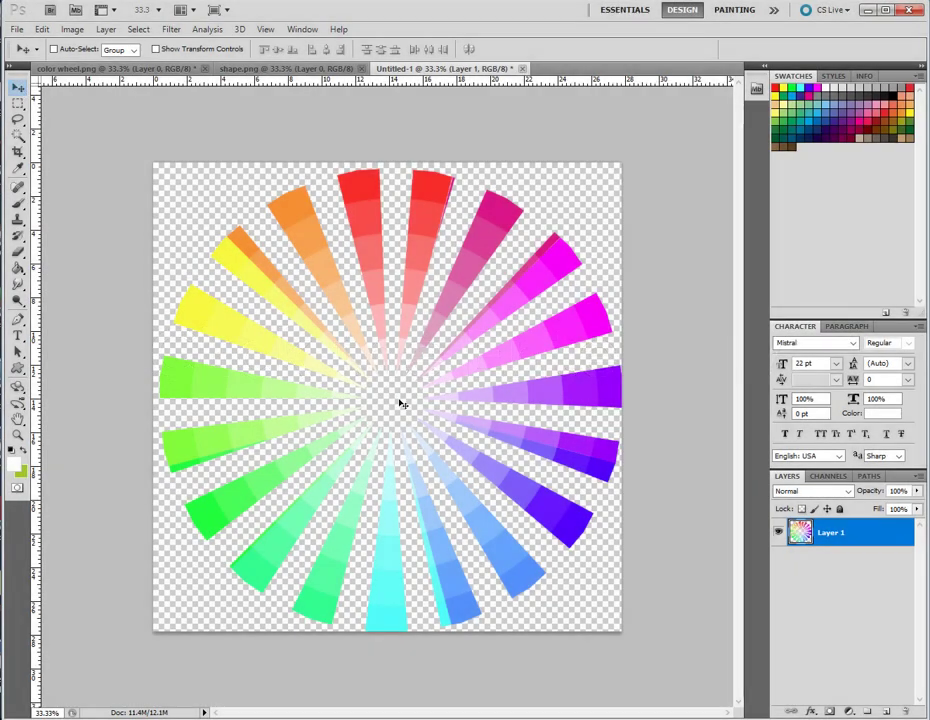
{"action": "left_click_drag", "start_coordinate": [398, 406], "coordinate": [394, 402]}
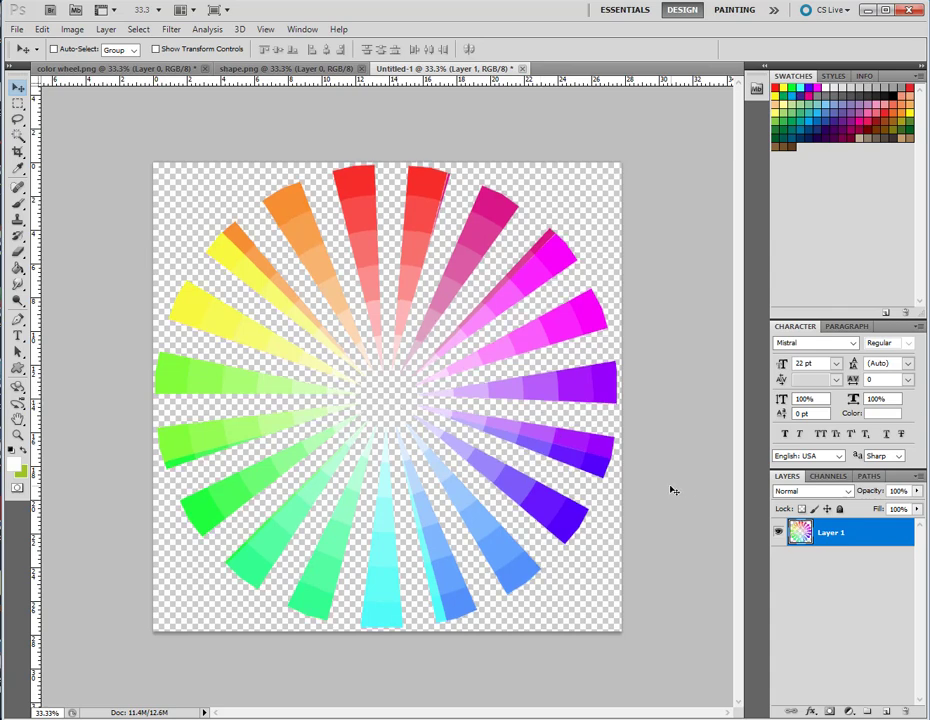
Add a Stroke layer style to the sunburst with size 2 px, position Outside and a dark blue-violet color
{"action": "left_click", "coordinate": [106, 29]}
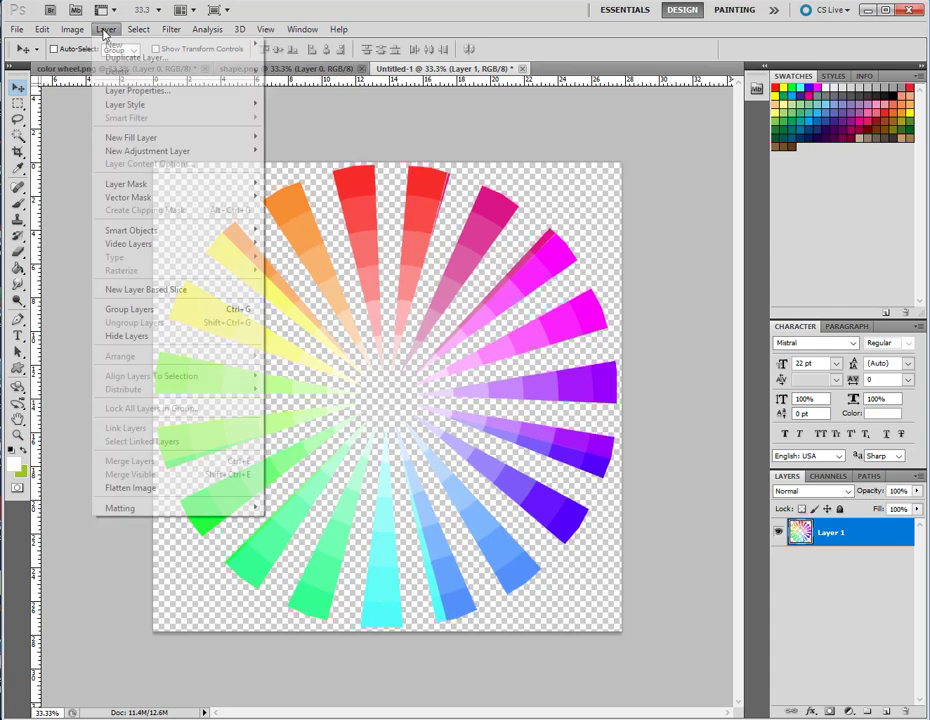
{"action": "mouse_move", "coordinate": [128, 104]}
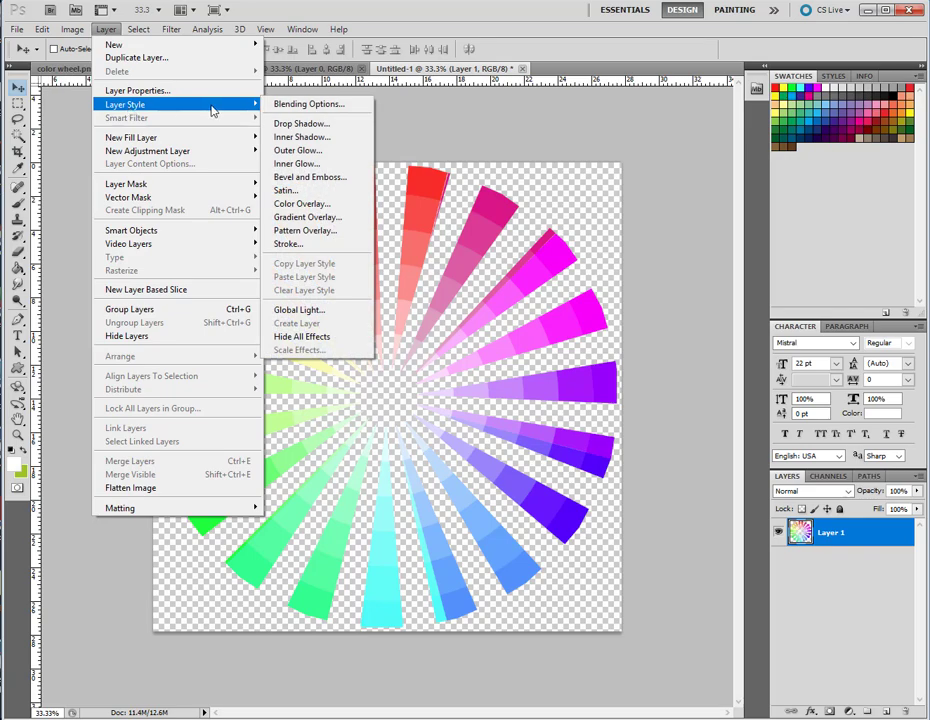
{"action": "left_click", "coordinate": [320, 244]}
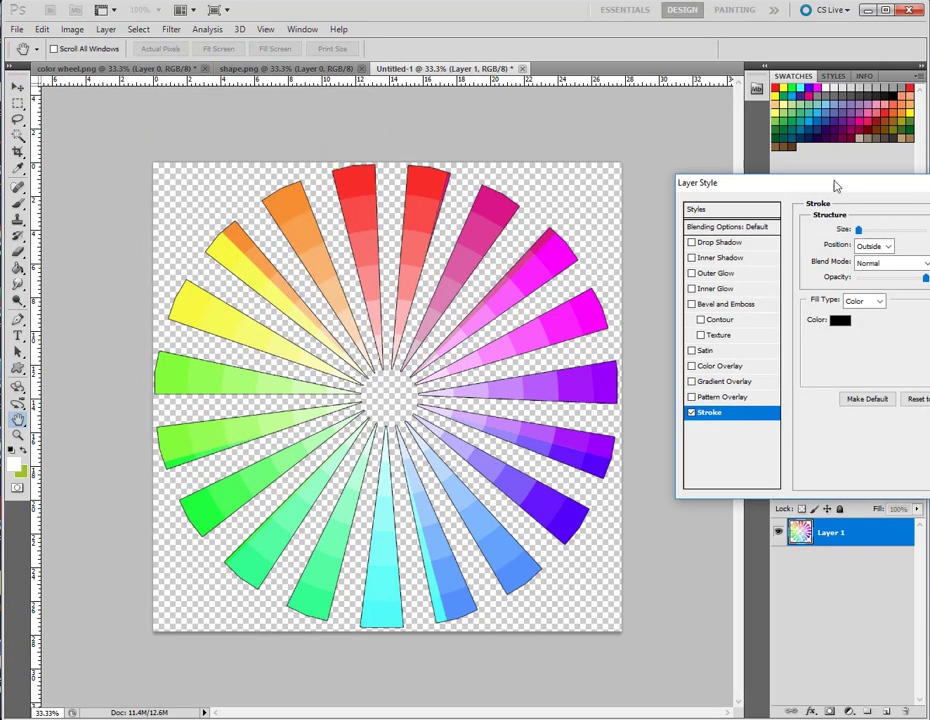
{"action": "left_click_drag", "start_coordinate": [876, 184], "coordinate": [630, 115]}
{"action": "left_click_drag", "start_coordinate": [613, 162], "coordinate": [610, 160]}
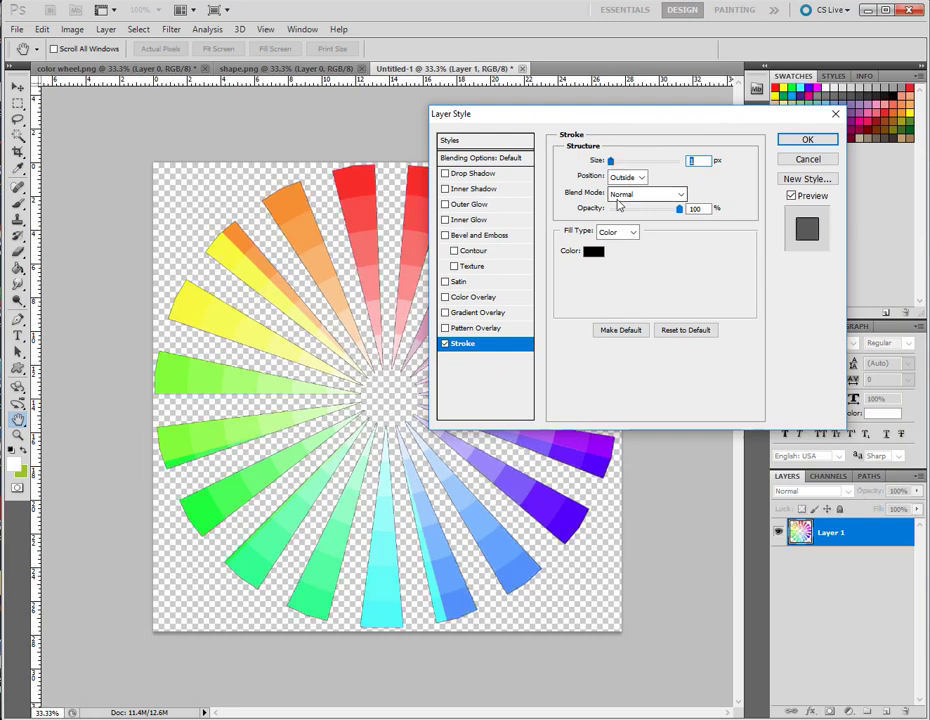
{"action": "left_click", "coordinate": [594, 251]}
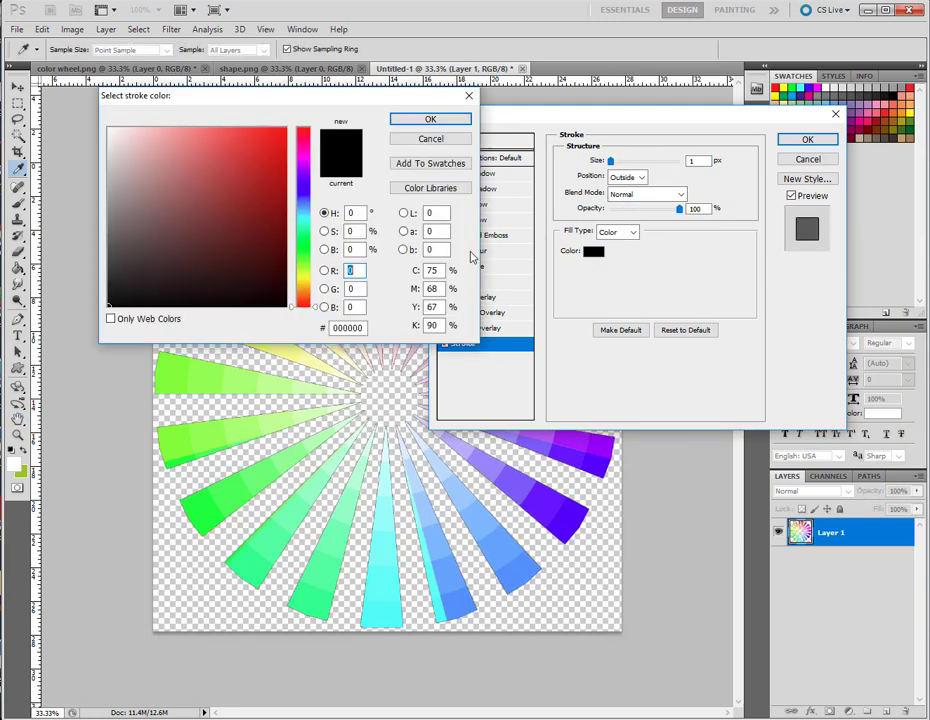
{"action": "left_click", "coordinate": [303, 188]}
{"action": "left_click", "coordinate": [267, 166]}
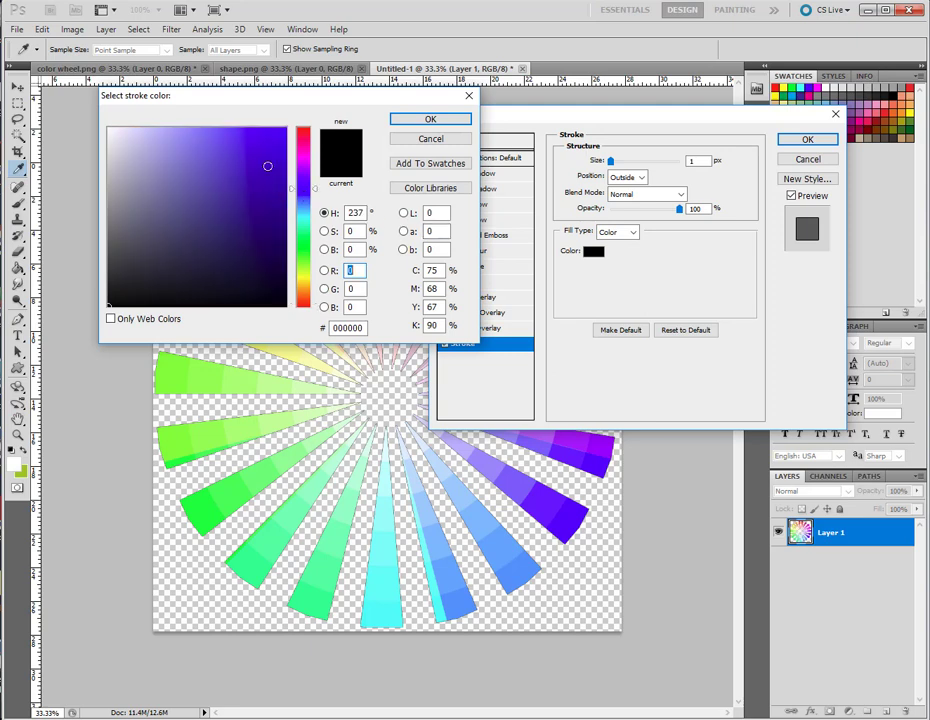
{"action": "left_click", "coordinate": [446, 127]}
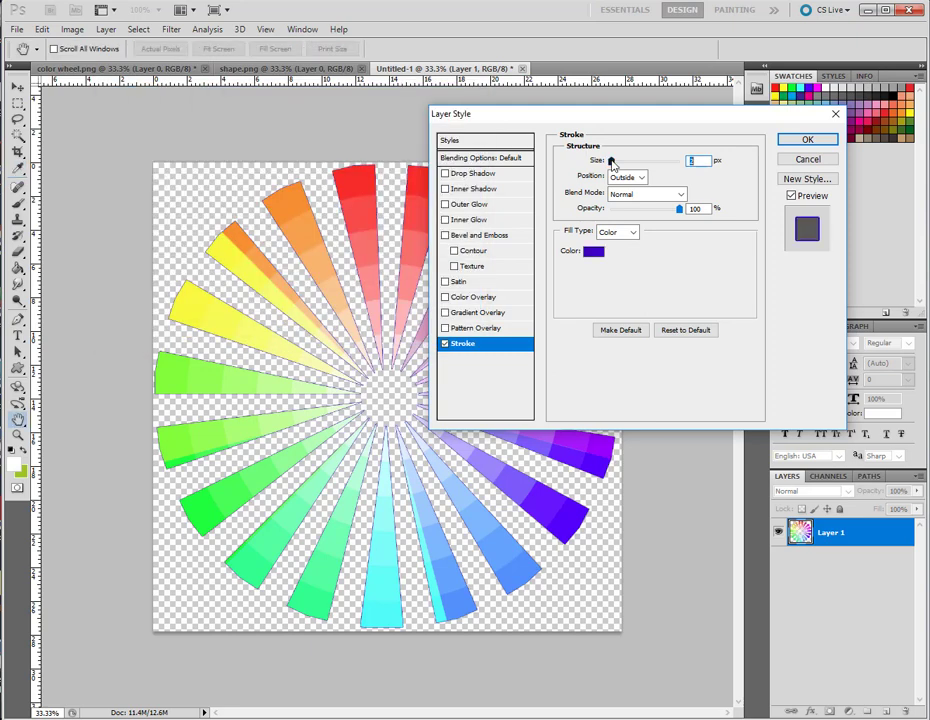
Add a Drop Shadow with a distance of 33 px and a default Inner Bevel, and apply the layer styles
{"action": "left_click", "coordinate": [465, 174]}
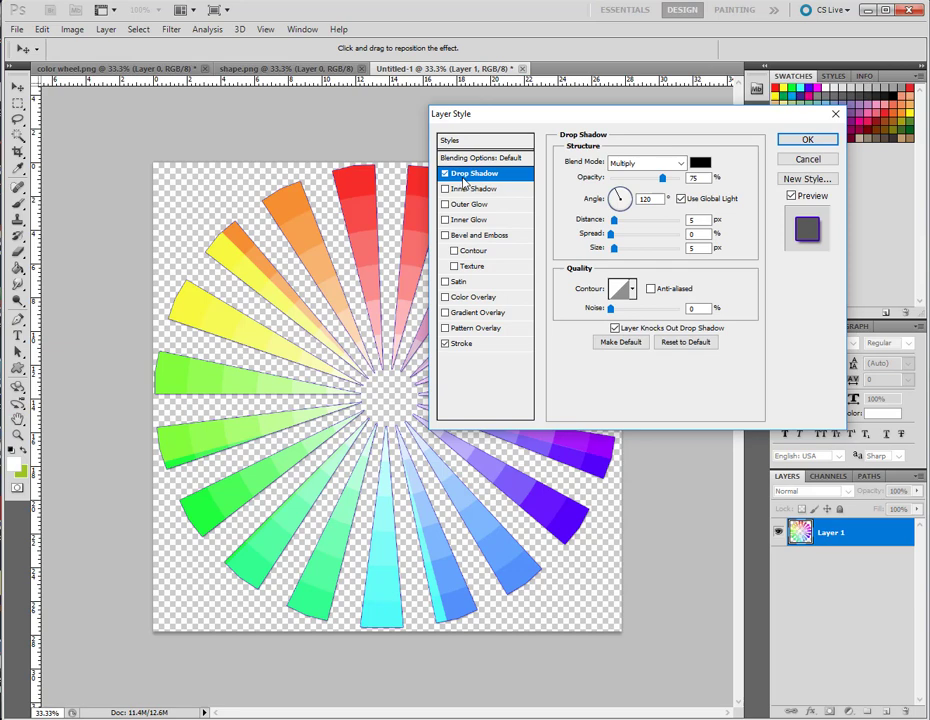
{"action": "left_click_drag", "start_coordinate": [614, 219], "coordinate": [636, 229]}
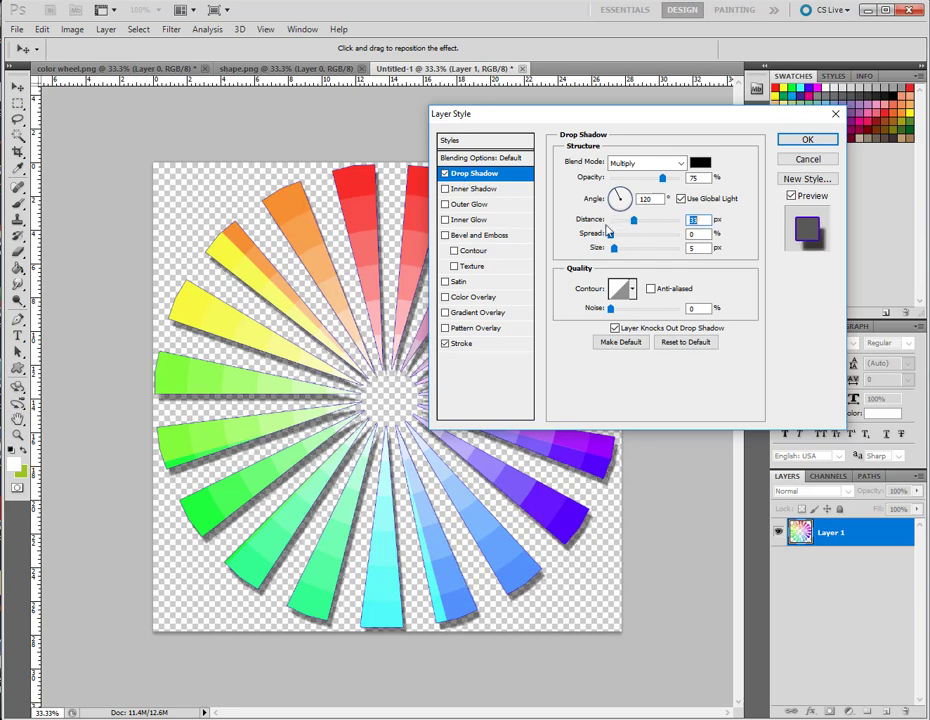
{"action": "left_click", "coordinate": [480, 235]}
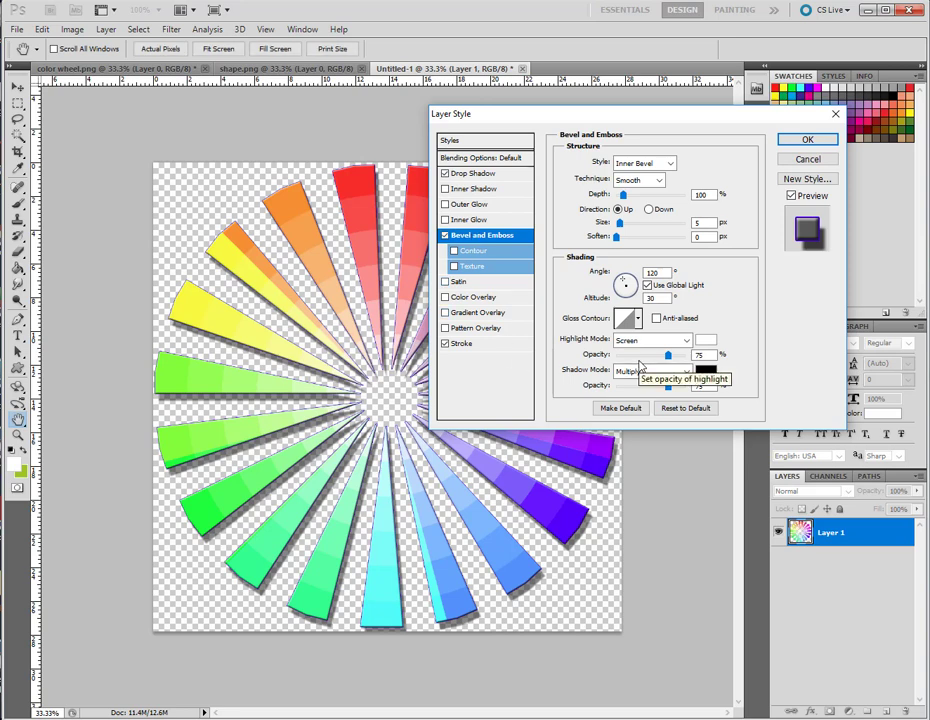
{"action": "left_click", "coordinate": [800, 139]}
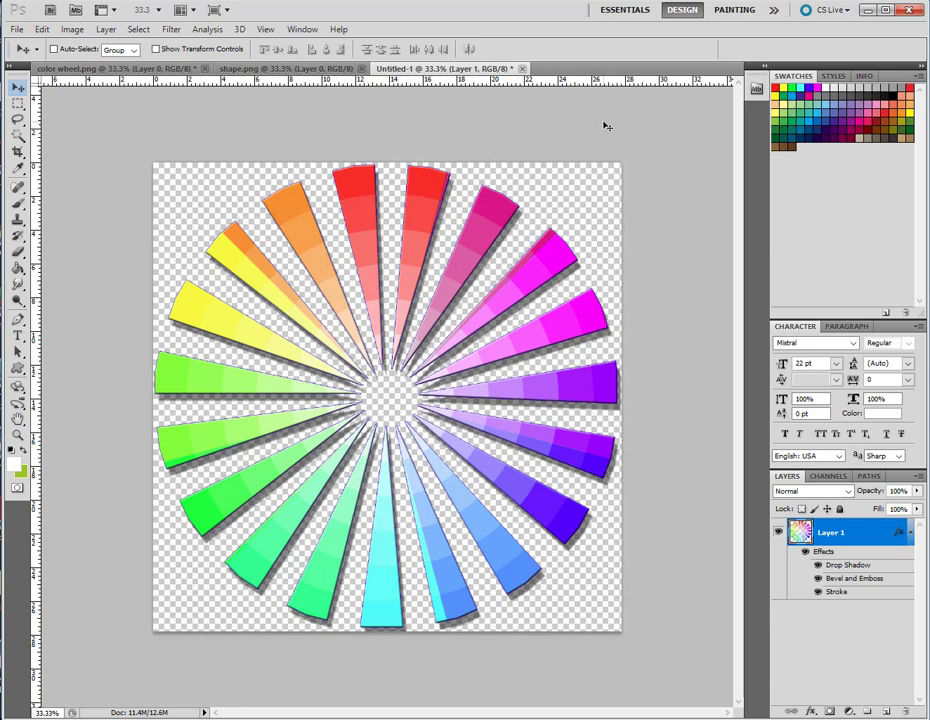
{"action": "left_click", "coordinate": [17, 29]}
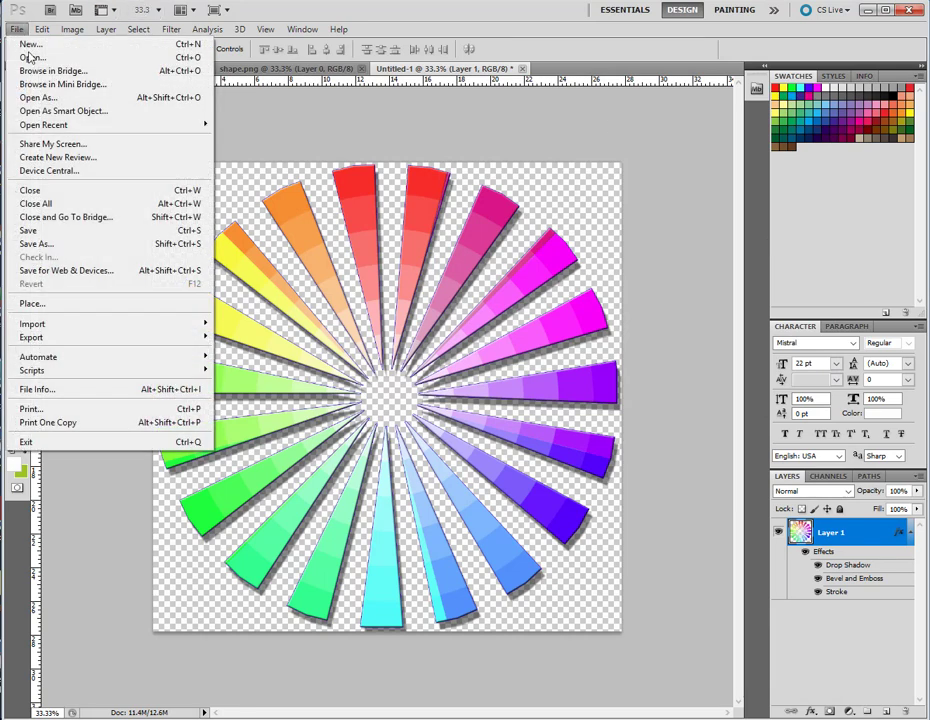
{"action": "left_click", "coordinate": [36, 234]}
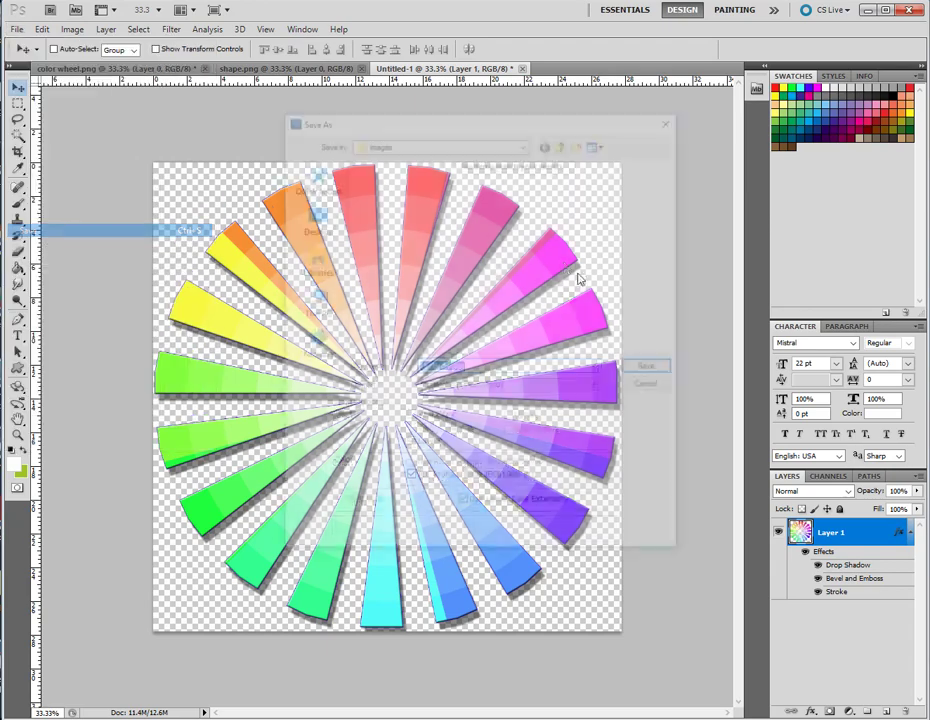
{"action": "left_click", "coordinate": [652, 387]}
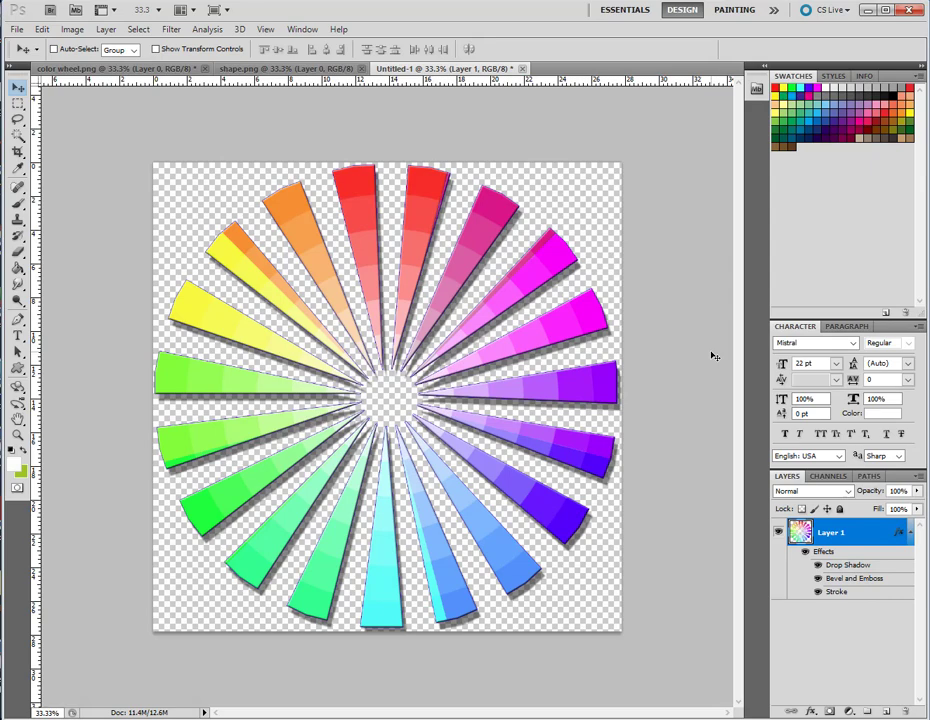
Save a JPEG copy of the artwork as completed shape in the images folder at quality 8 (High)
{"action": "left_click", "coordinate": [16, 30]}
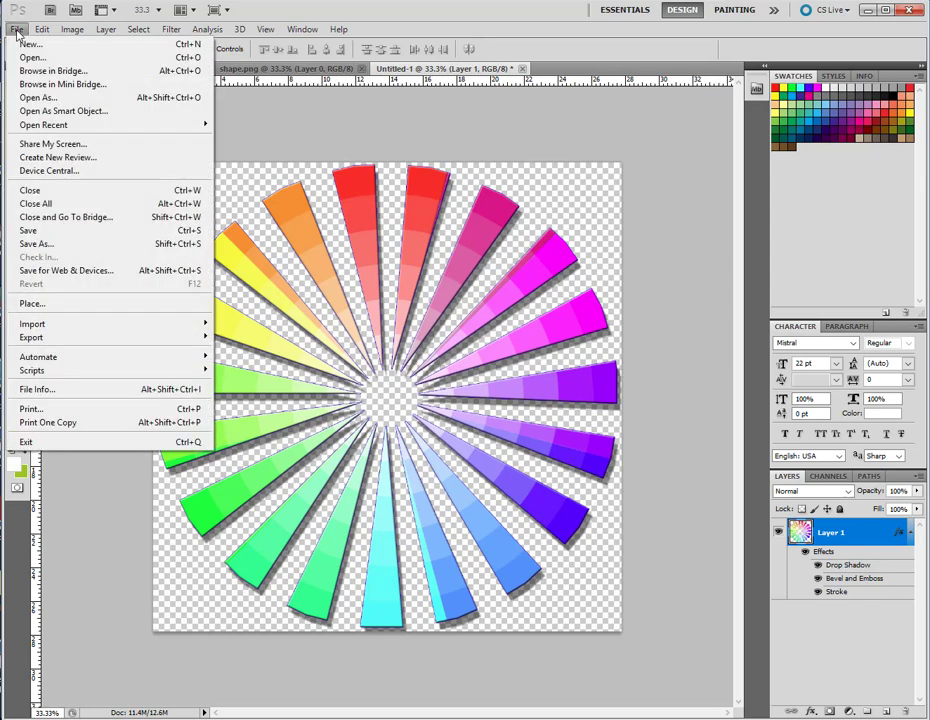
{"action": "left_click", "coordinate": [36, 243]}
{"action": "left_click", "coordinate": [486, 387]}
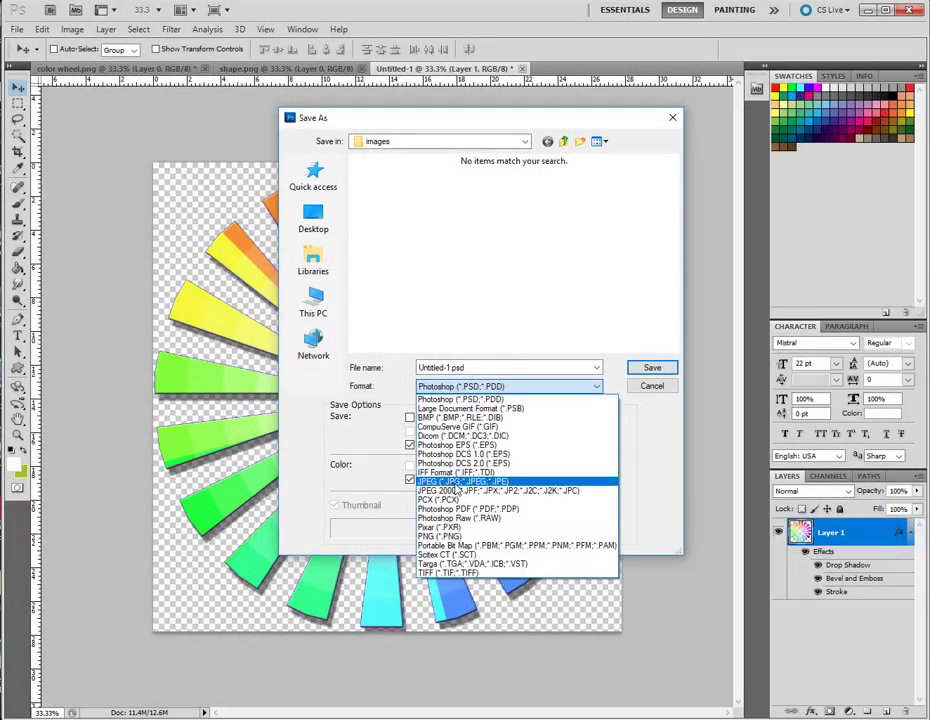
{"action": "left_click", "coordinate": [452, 482]}
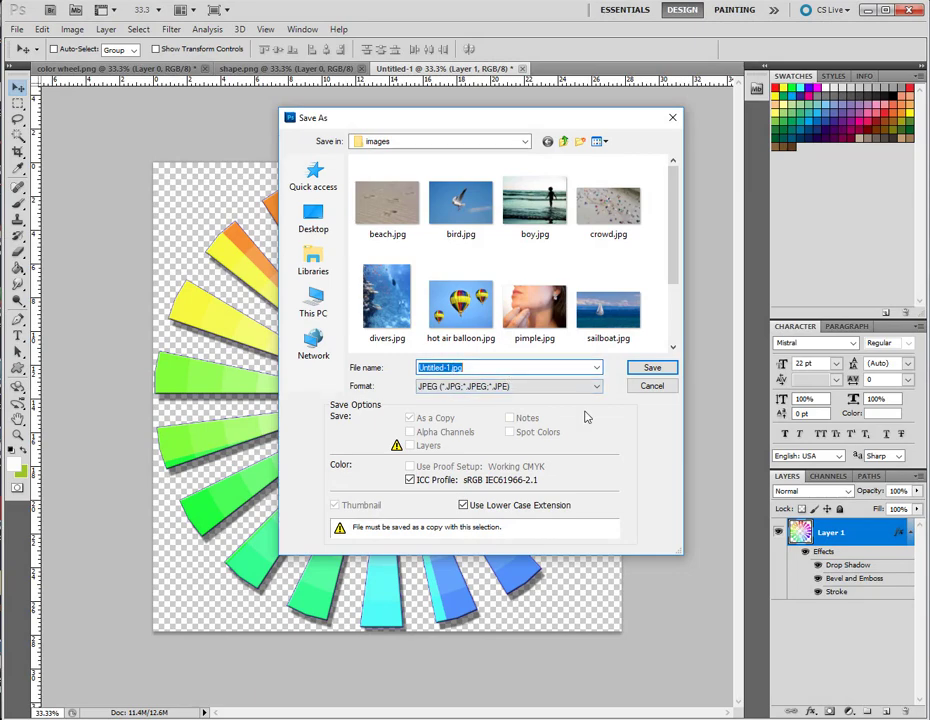
{"action": "type", "text": "completed shape"}
{"action": "left_click", "coordinate": [648, 367]}
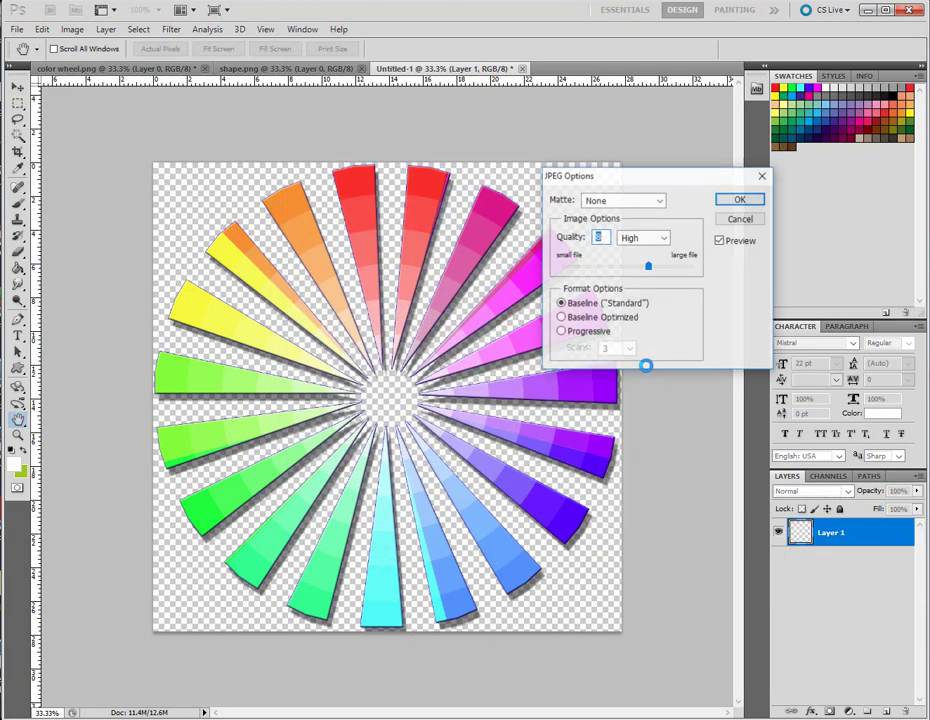
{"action": "left_click", "coordinate": [737, 200]}
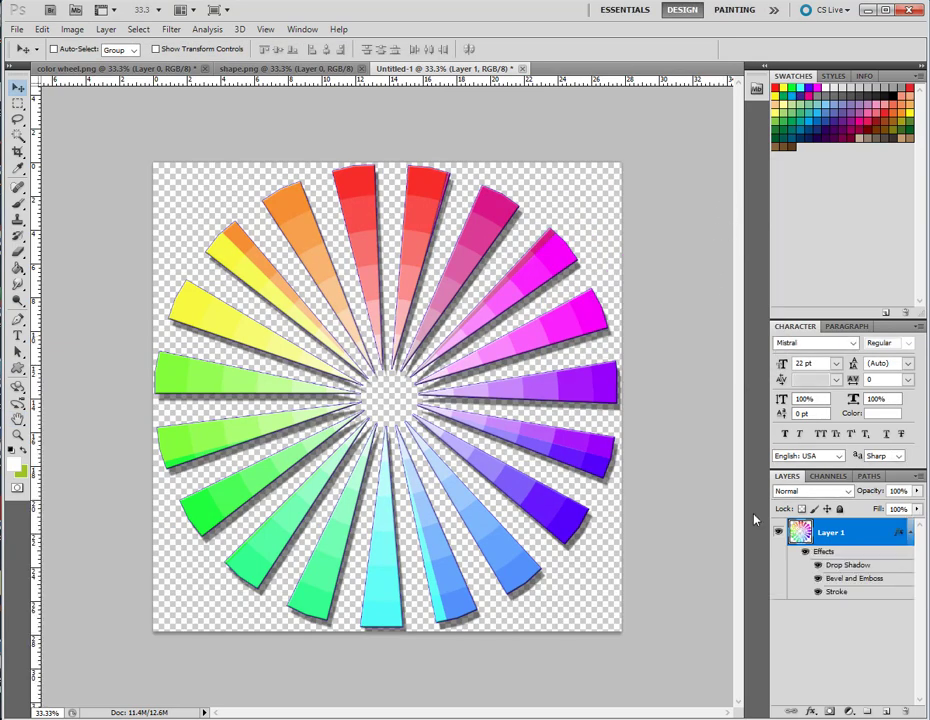